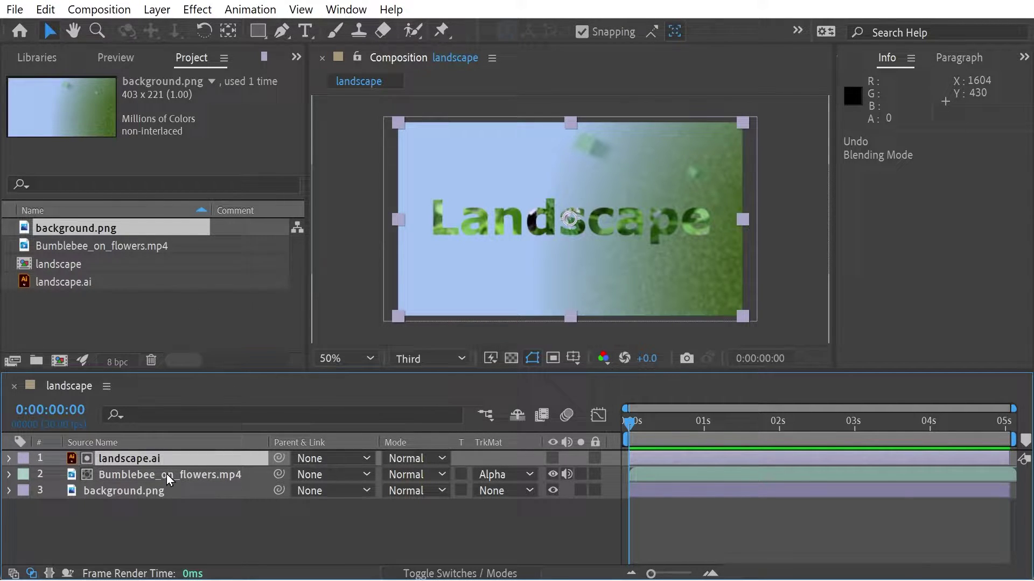
Select the landscape.ai text layer and briefly view it in its own layer viewer
{"action": "key", "text": "F2"}
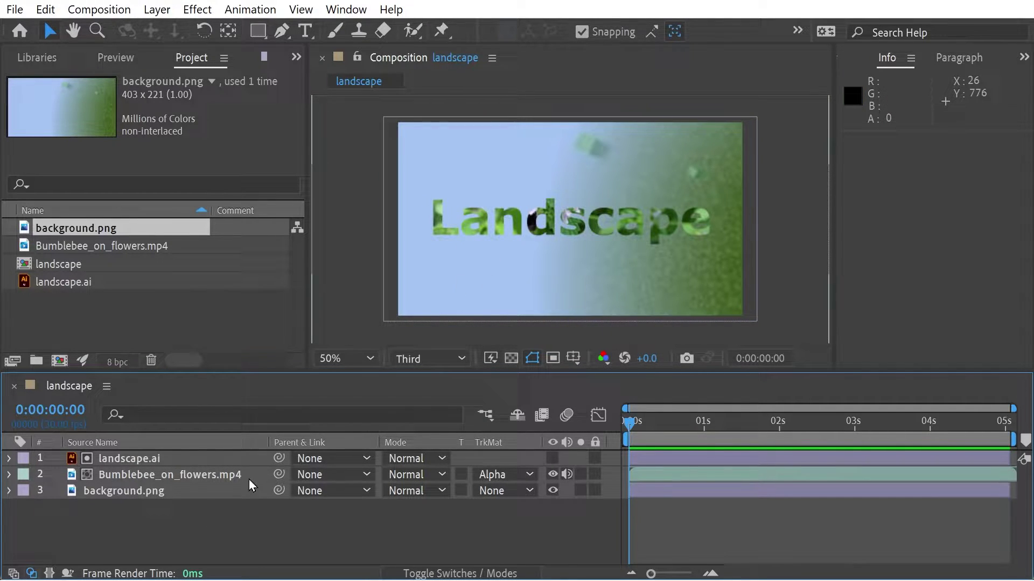
{"action": "left_click", "coordinate": [119, 458]}
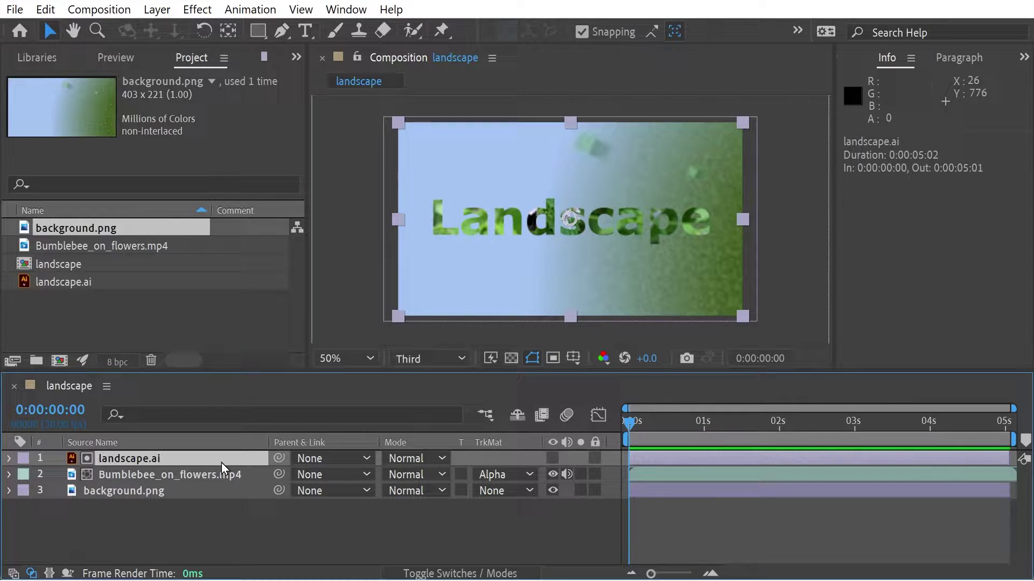
{"action": "double_click", "coordinate": [203, 463]}
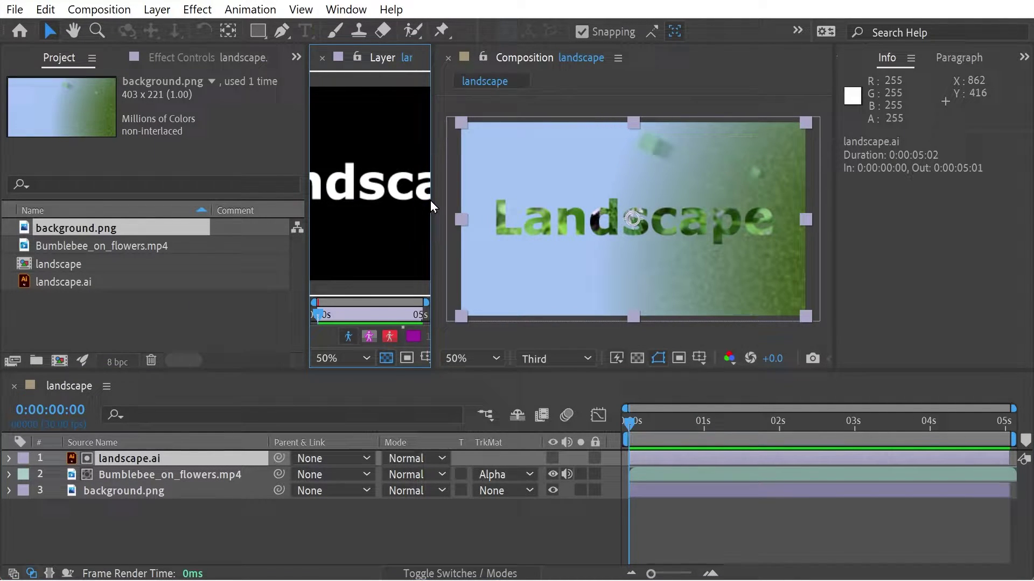
{"action": "left_click", "coordinate": [322, 57]}
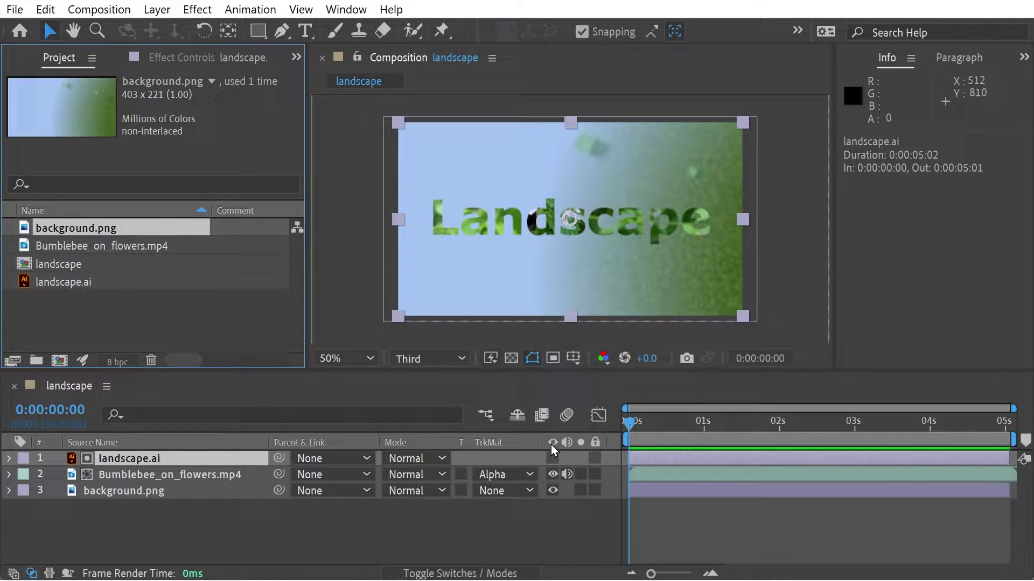
Test-shift the bee clip's Position, undo the change, and collapse its properties
{"action": "left_click", "coordinate": [9, 474]}
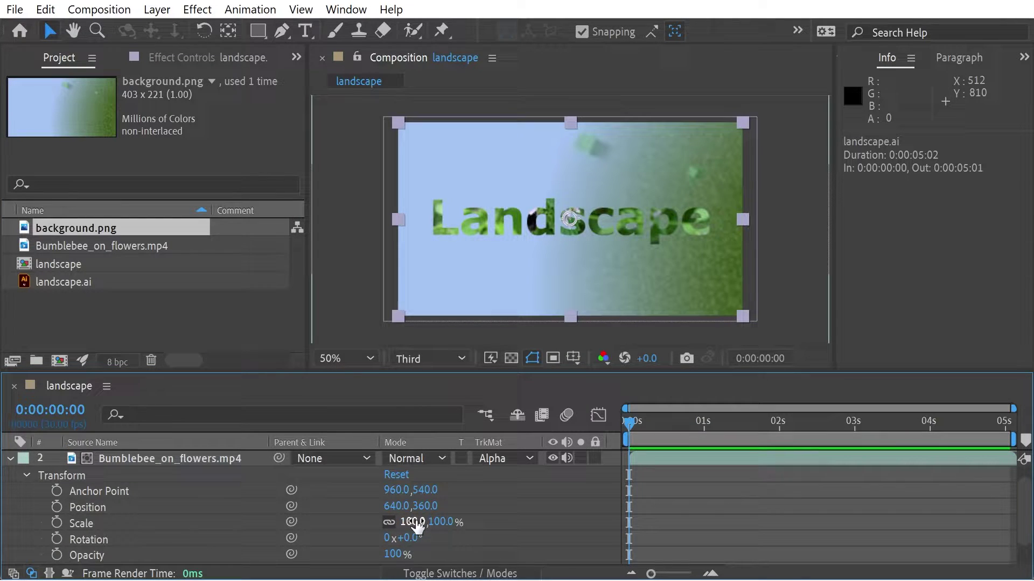
{"action": "left_click_drag", "start_coordinate": [396, 506], "coordinate": [456, 486]}
{"action": "key", "text": "ctrl+z"}
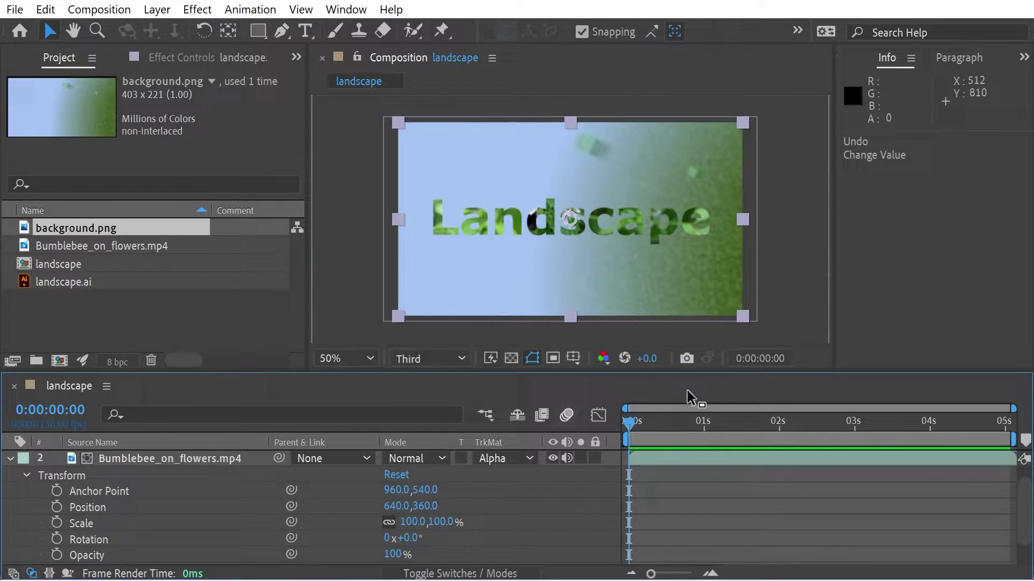
{"action": "left_click", "coordinate": [10, 458]}
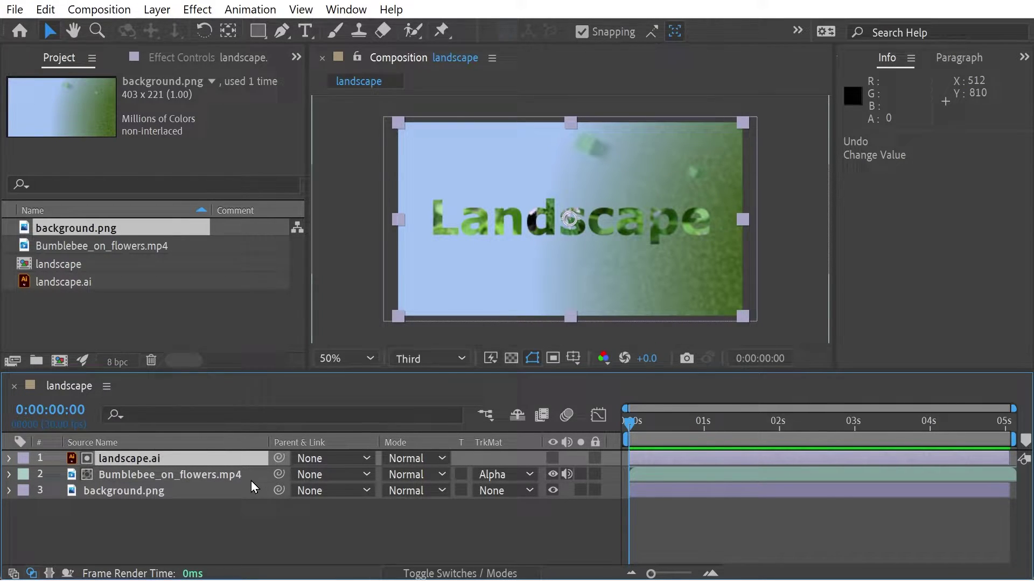
Expand landscape.ai to show its Fill effect and Transform properties
{"action": "left_click", "coordinate": [7, 460]}
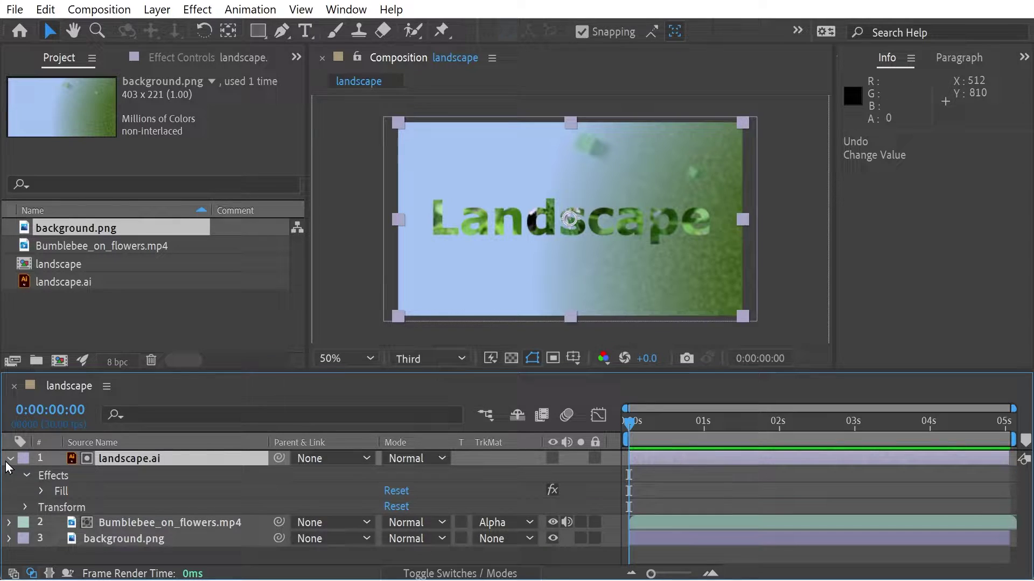
{"action": "left_click", "coordinate": [27, 510]}
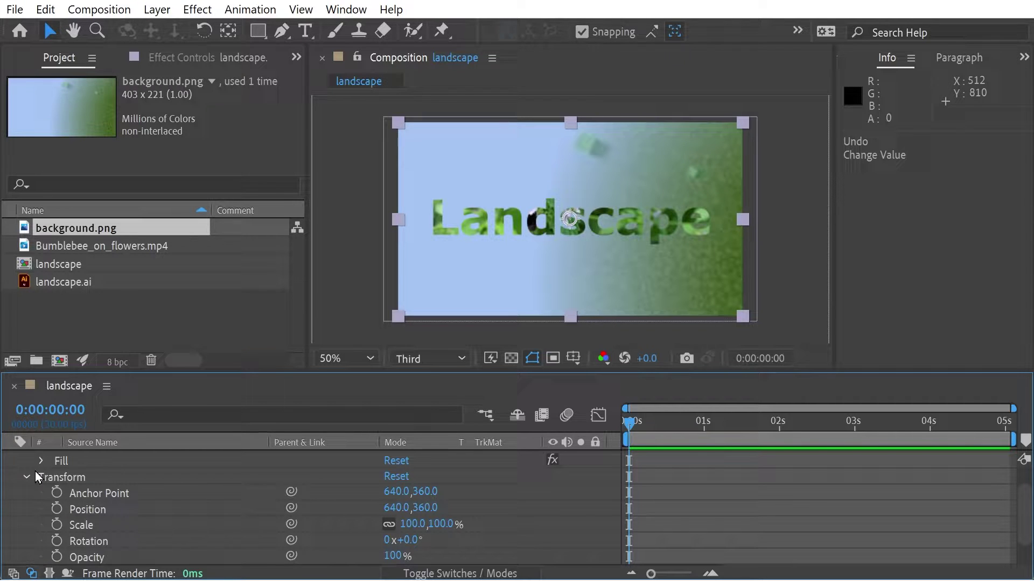
{"action": "scroll", "coordinate": [24, 470], "scroll_direction": "up", "scroll_amount": 2}
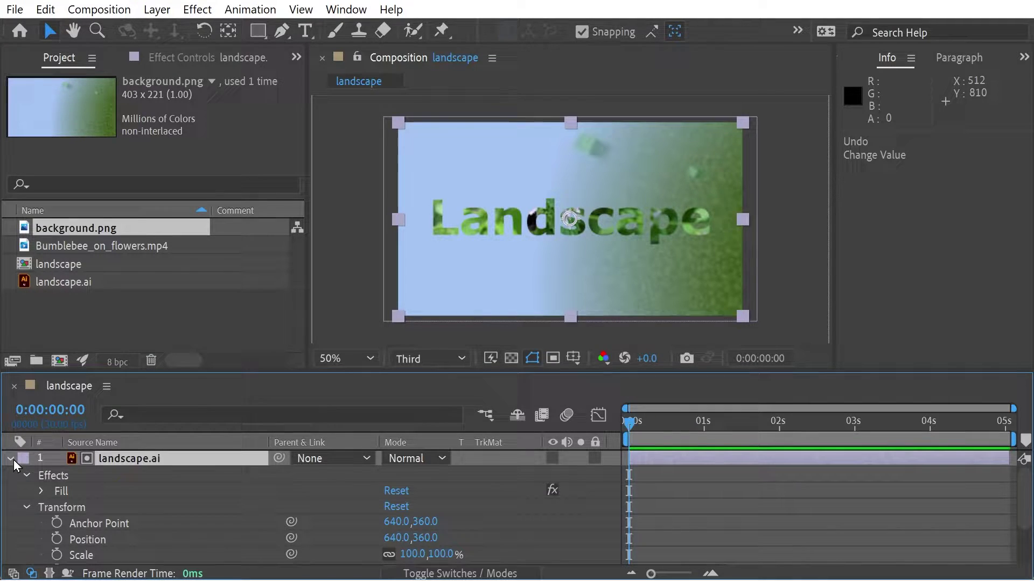
{"action": "left_click", "coordinate": [9, 459]}
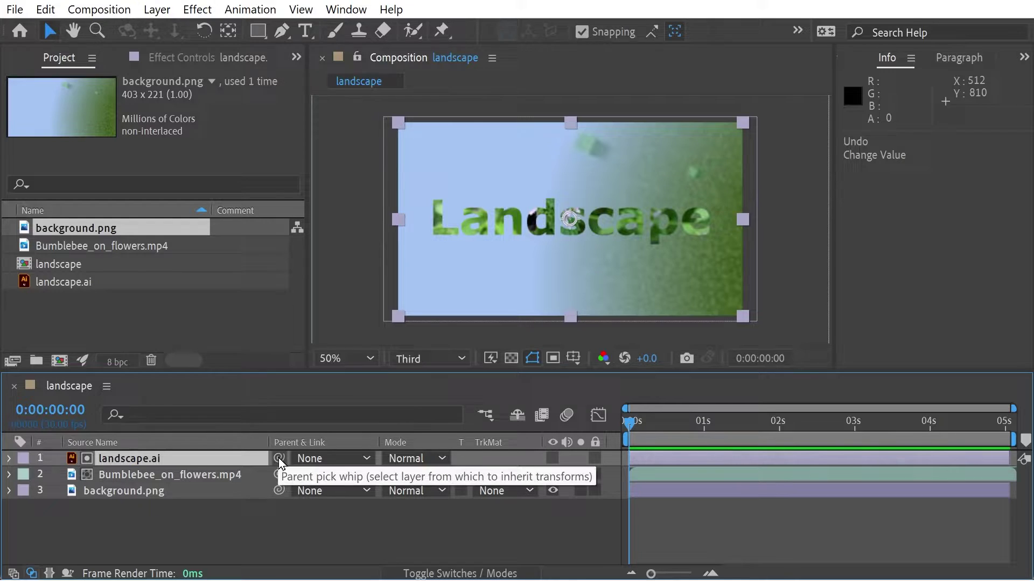
{"action": "left_click_drag", "start_coordinate": [278, 458], "coordinate": [225, 478]}
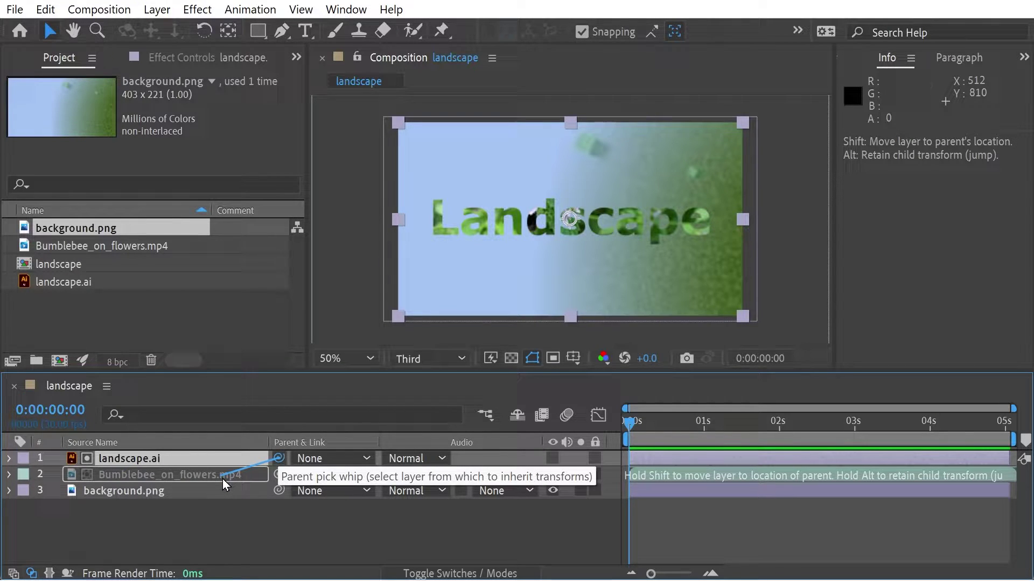
{"action": "left_click_drag", "start_coordinate": [222, 480], "coordinate": [222, 479]}
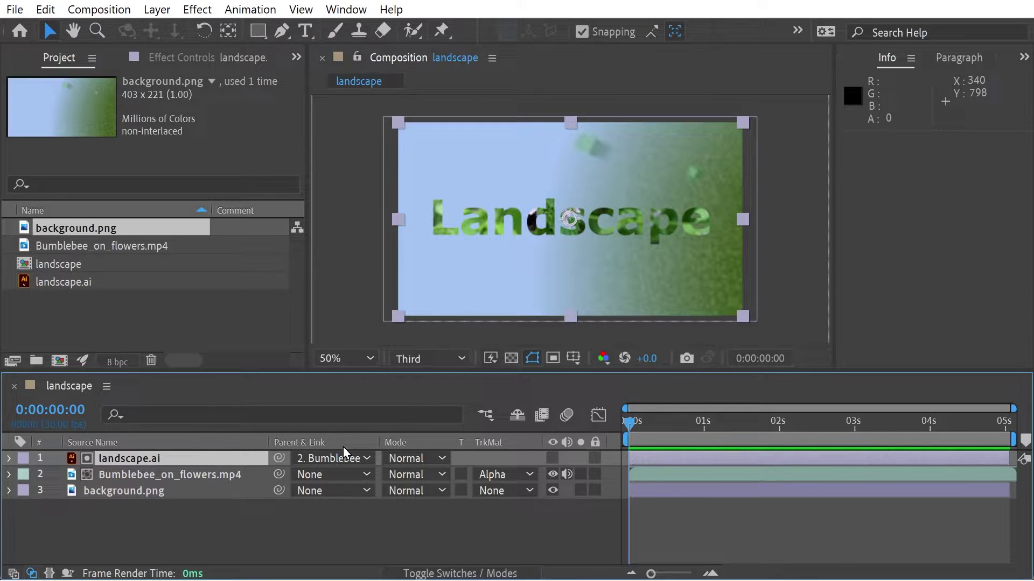
{"action": "left_click", "coordinate": [9, 475]}
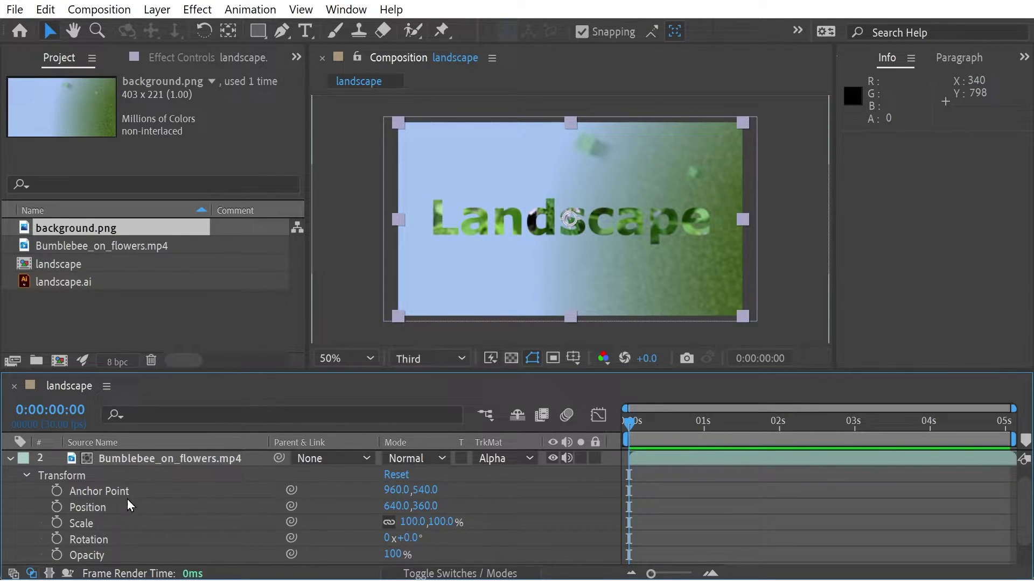
{"action": "mouse_move", "coordinate": [398, 507]}
{"action": "left_mouse_down"}
{"action": "mouse_move", "coordinate": [485, 511]}
{"action": "mouse_move", "coordinate": [415, 522]}
{"action": "mouse_move", "coordinate": [388, 512]}
{"action": "left_mouse_up"}
{"action": "key", "text": "u"}
{"action": "left_click", "coordinate": [191, 528]}
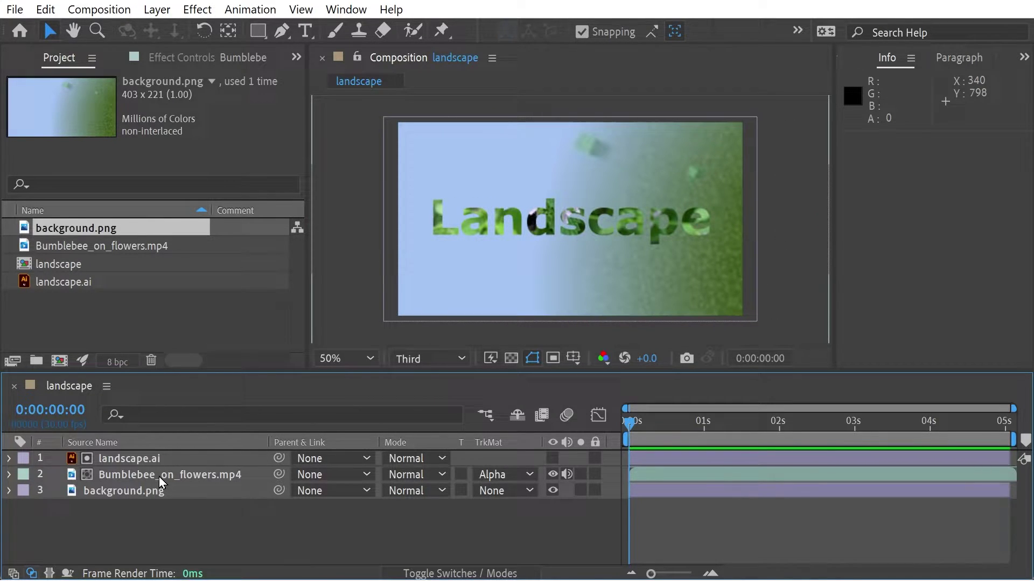
{"action": "left_click", "coordinate": [161, 477]}
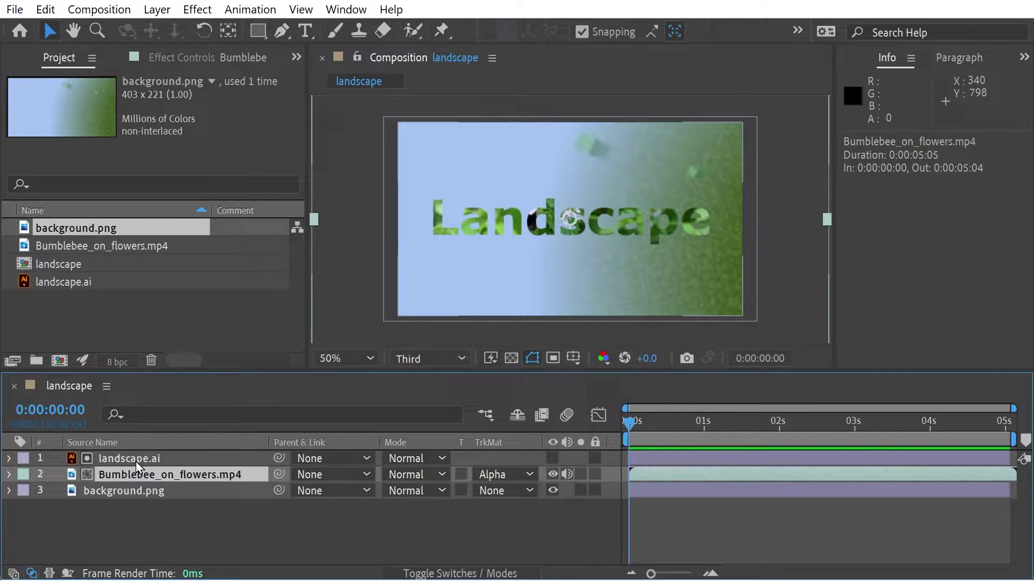
Add a Null 1 layer and move it to the top of the layer stack
{"action": "right_click", "coordinate": [183, 538]}
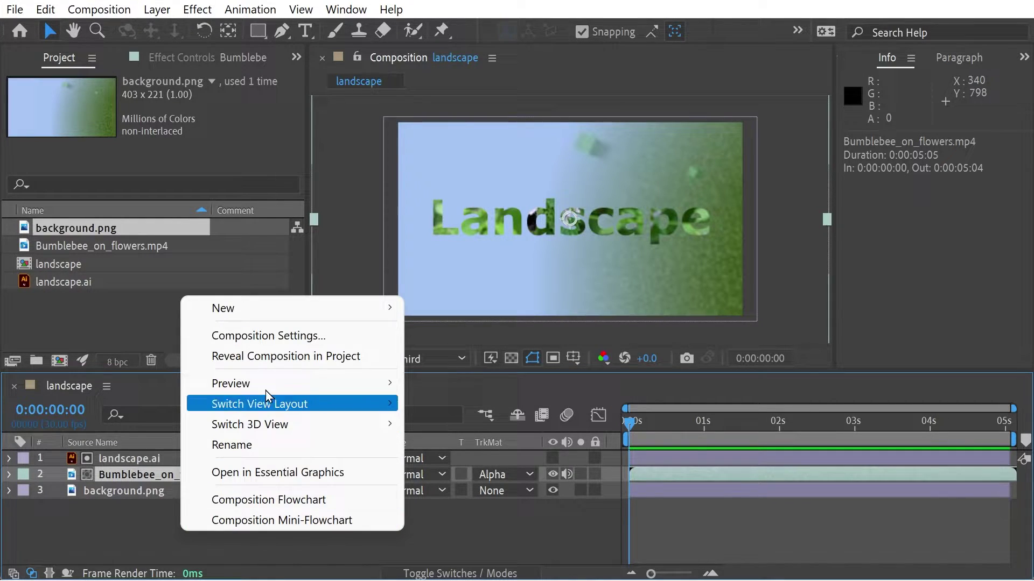
{"action": "mouse_move", "coordinate": [260, 318]}
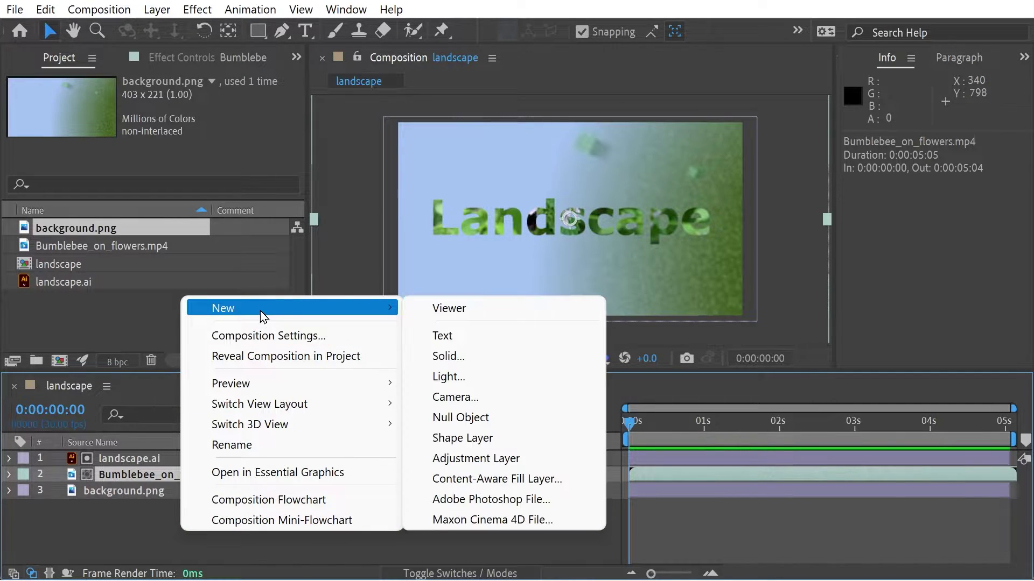
{"action": "left_click", "coordinate": [451, 419]}
{"action": "left_click_drag", "start_coordinate": [157, 479], "coordinate": [157, 459]}
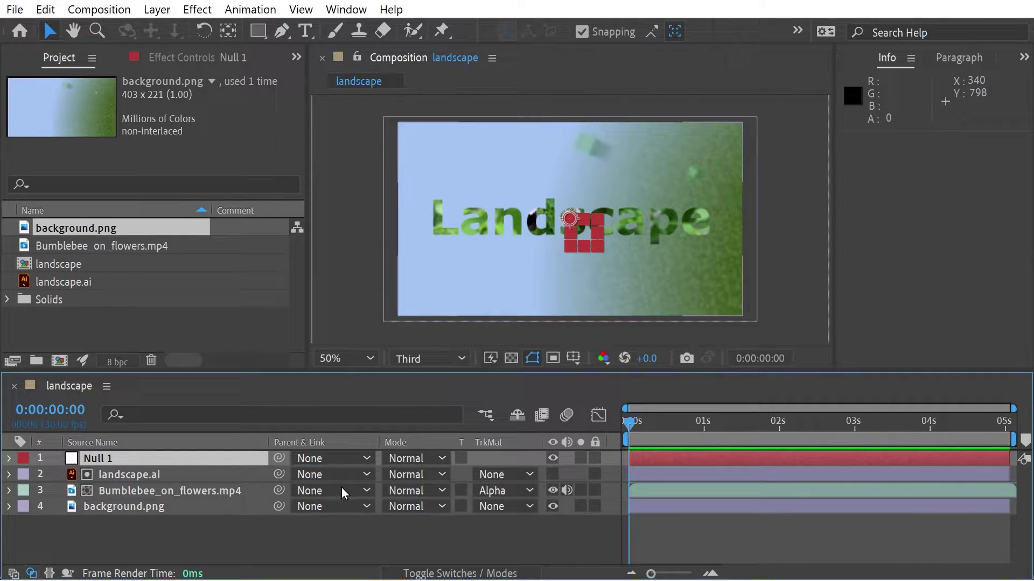
Parent landscape.ai to Null 1
{"action": "left_click", "coordinate": [325, 476]}
{"action": "left_click", "coordinate": [329, 393]}
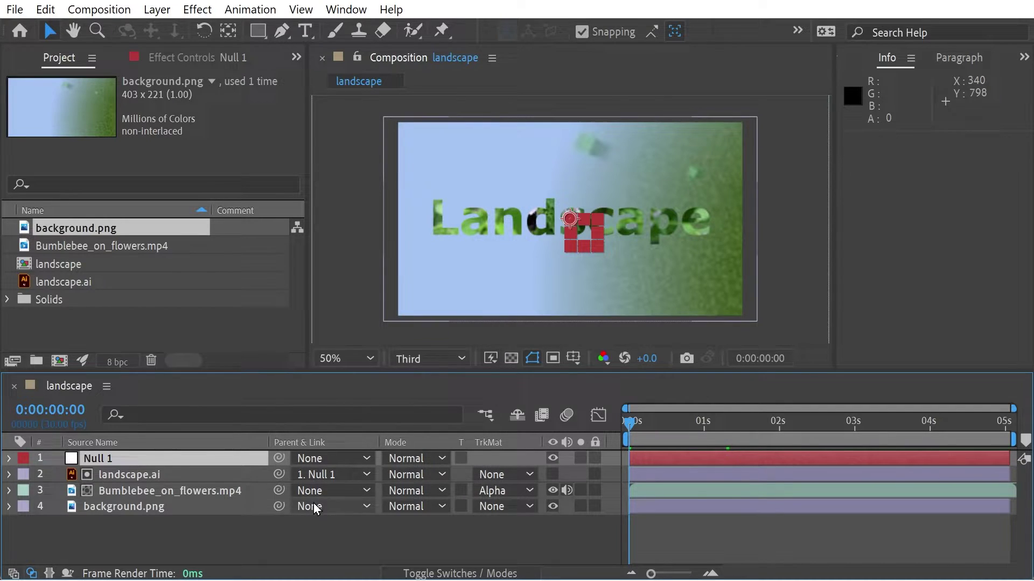
{"action": "key", "text": "ctrl+z"}
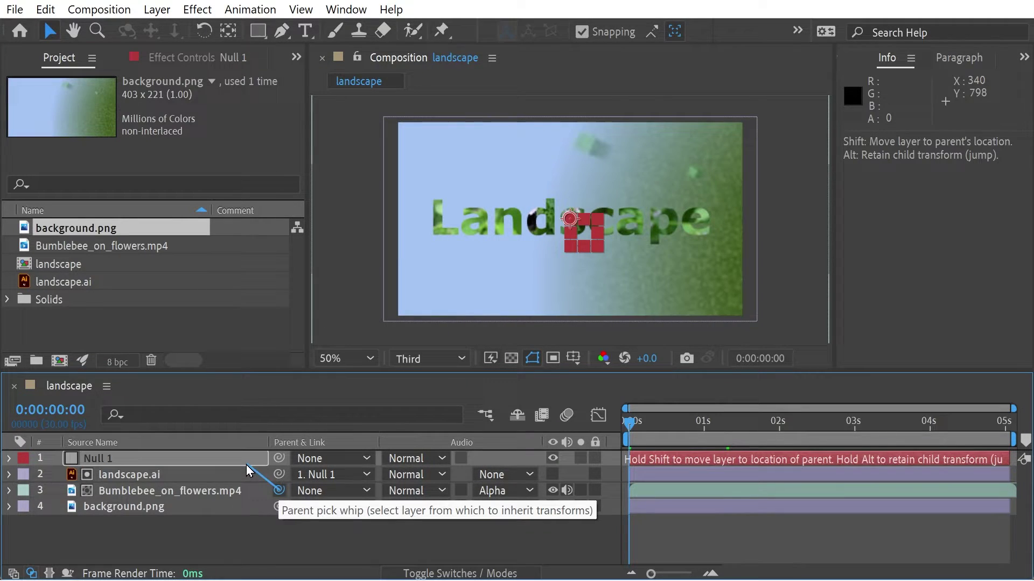
Keyframe Null 1's Position with X at -200 at the start of the comp
{"action": "key", "text": "ctrl+z"}
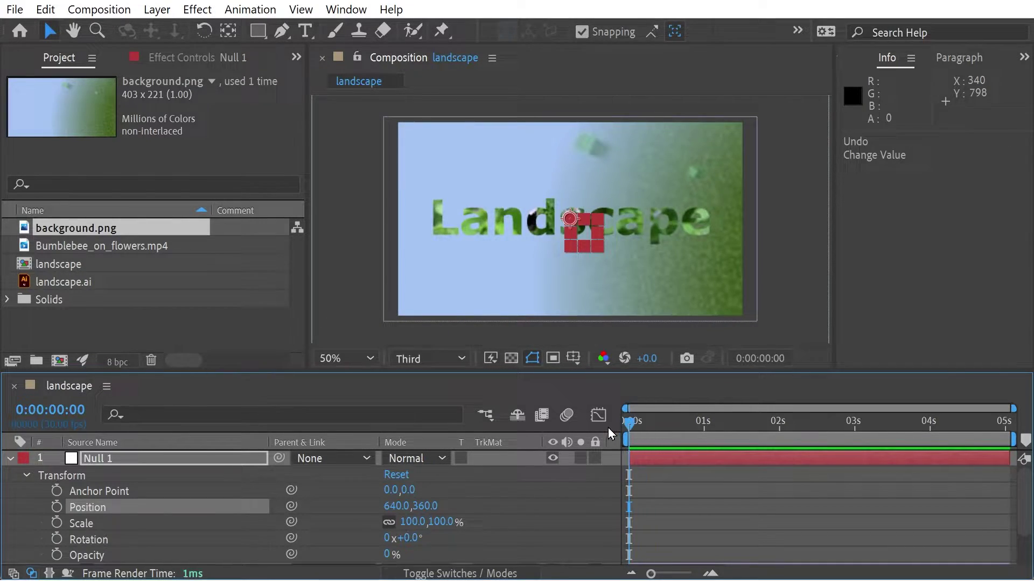
{"action": "left_click", "coordinate": [56, 507]}
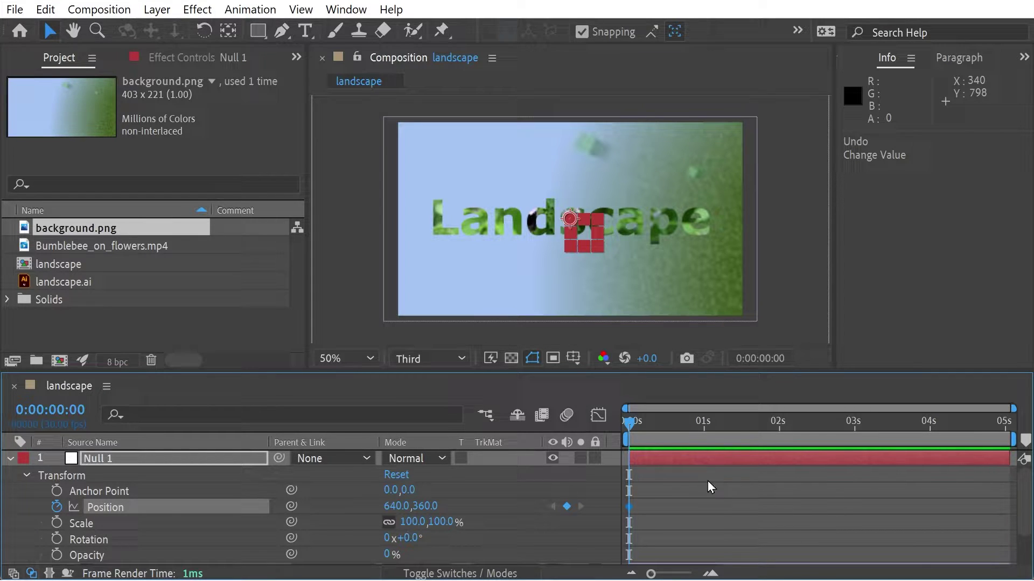
{"action": "left_click_drag", "start_coordinate": [735, 422], "coordinate": [556, 418]}
{"action": "left_click_drag", "start_coordinate": [396, 506], "coordinate": [199, 506]}
{"action": "left_click", "coordinate": [395, 504]}
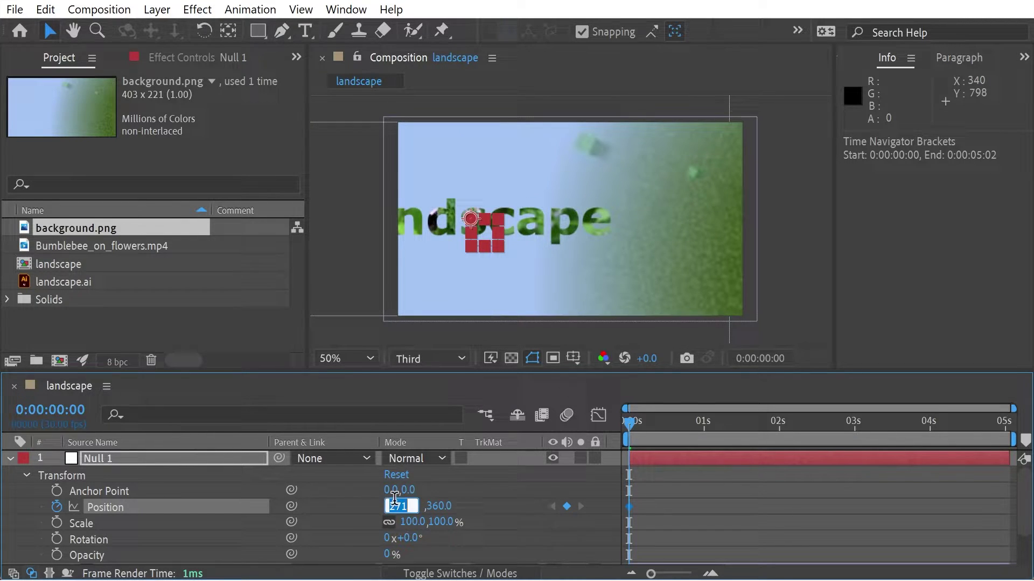
{"action": "type", "text": "-200"}
{"action": "key", "text": "Return"}
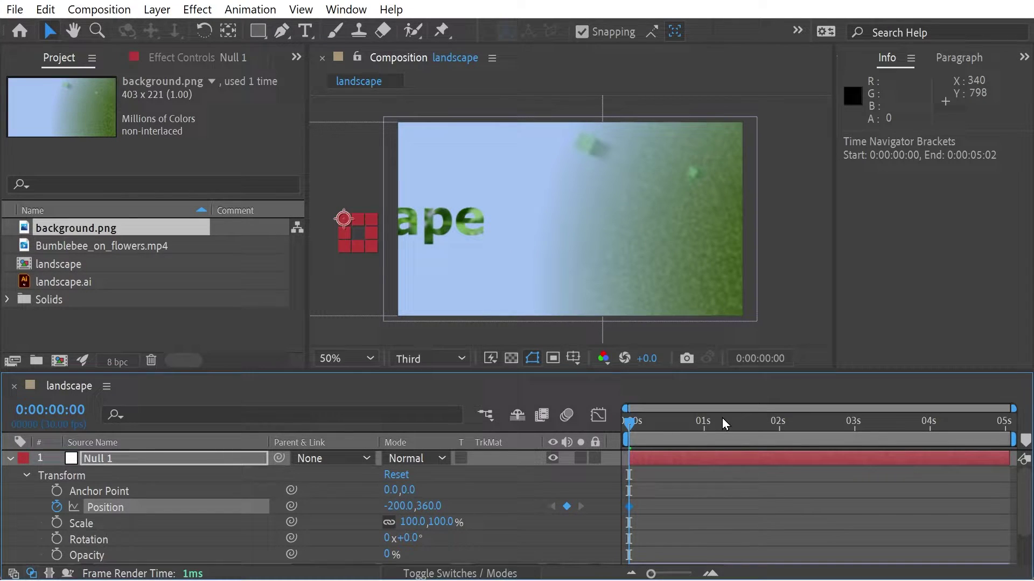
At 4:15 set Null 1's Position X to 1400, then scrub to preview the slide
{"action": "left_click_drag", "start_coordinate": [722, 418], "coordinate": [967, 442]}
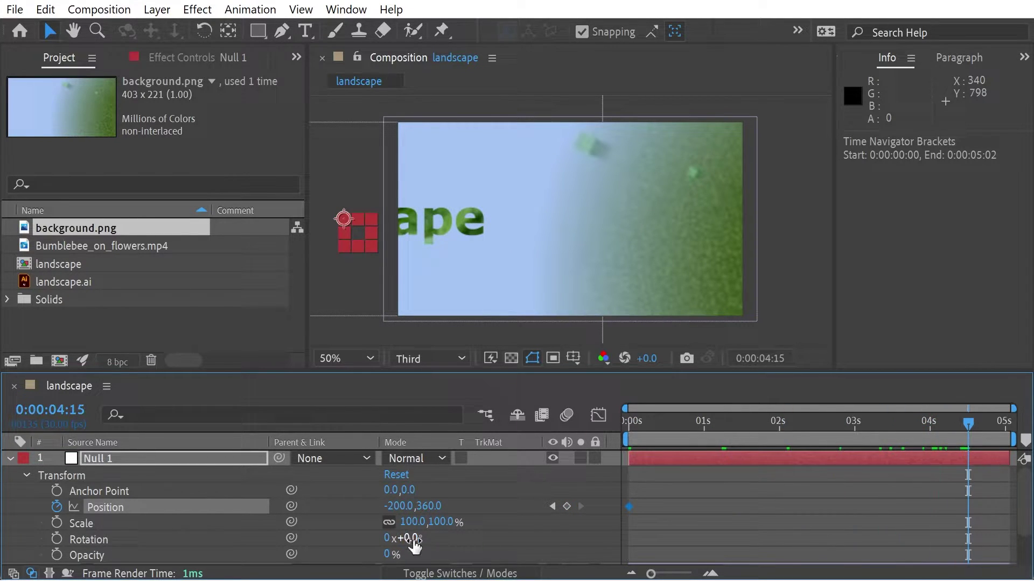
{"action": "left_click", "coordinate": [400, 507]}
{"action": "type", "text": "1400"}
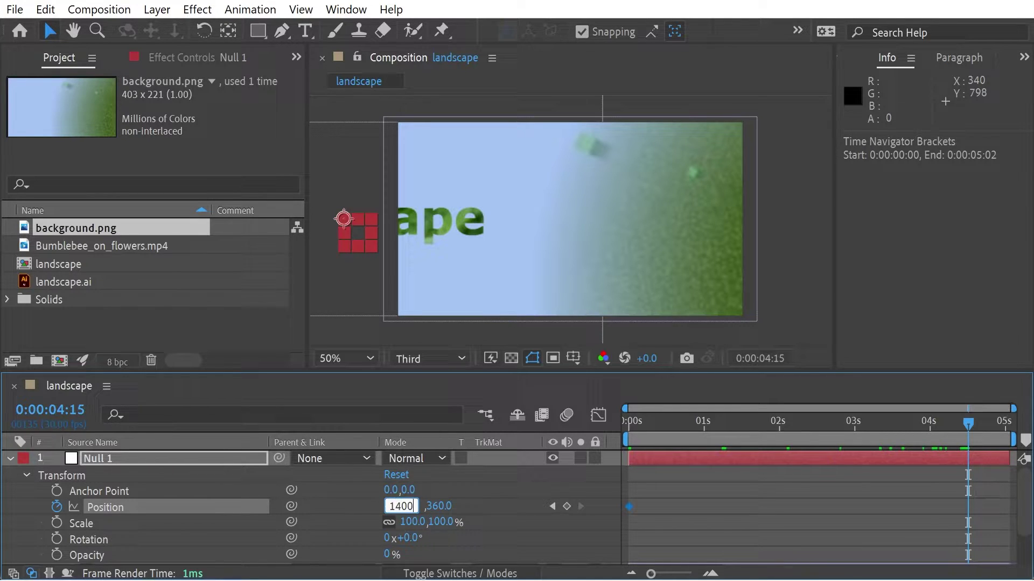
{"action": "key", "text": "Return"}
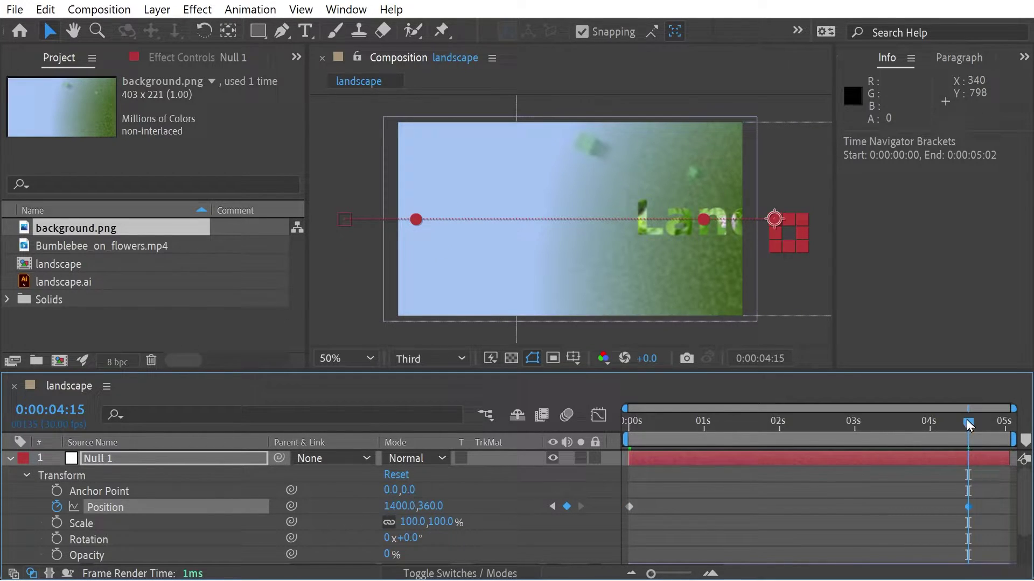
{"action": "left_click_drag", "start_coordinate": [950, 424], "coordinate": [631, 428]}
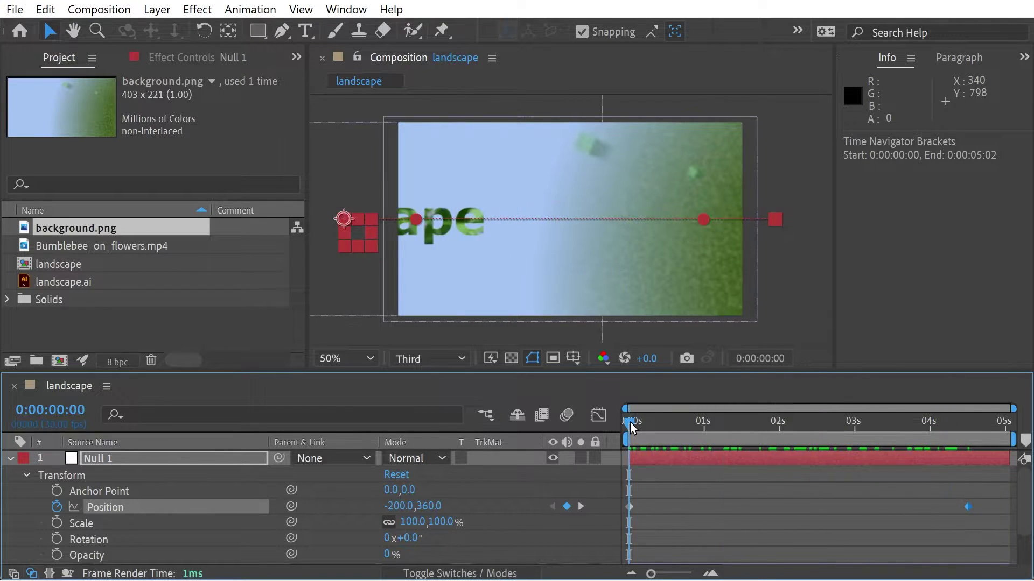
Collapse Null 1 and expand landscape.ai down to its Rotation property
{"action": "left_click", "coordinate": [8, 460]}
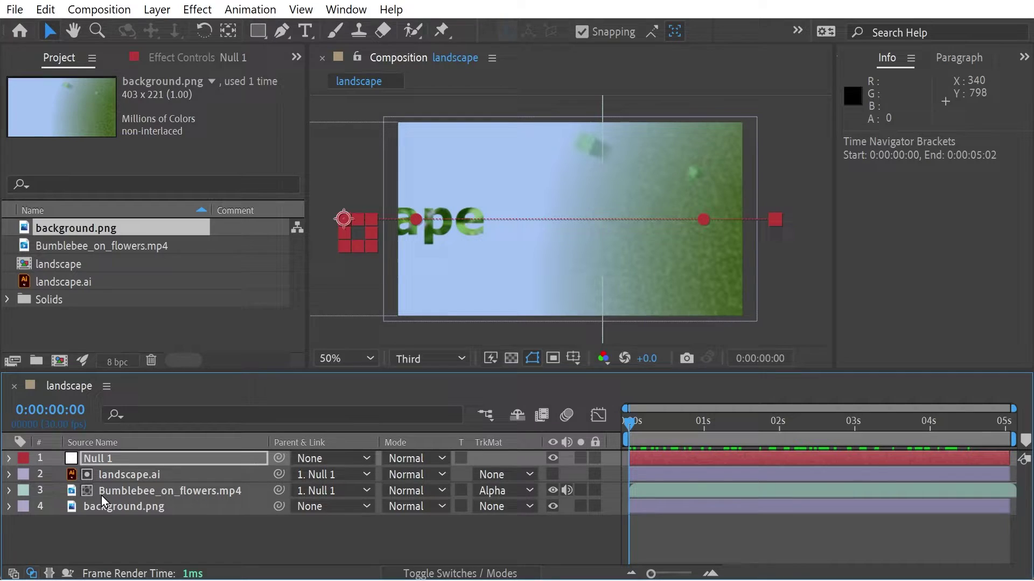
{"action": "left_click", "coordinate": [9, 474]}
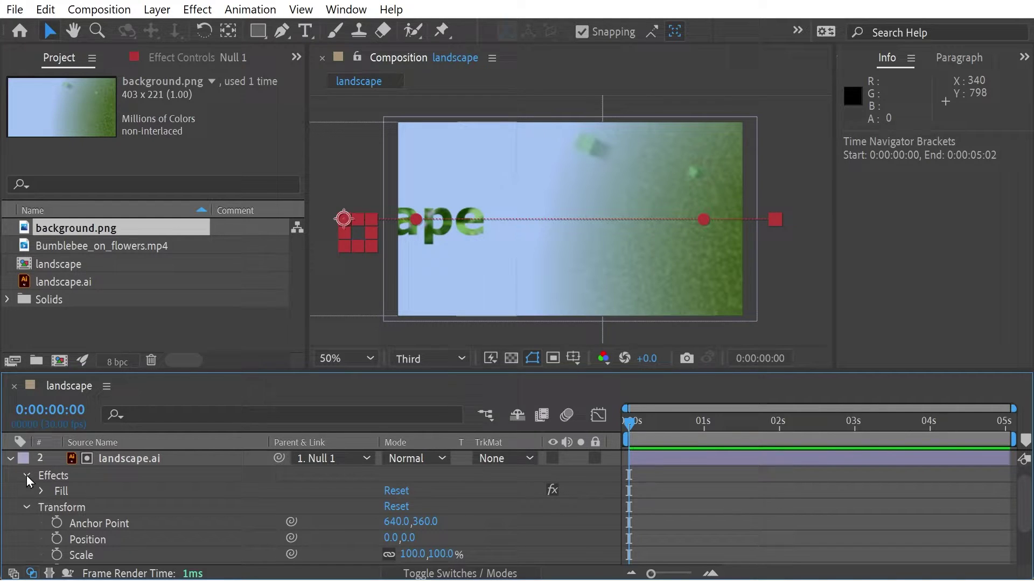
{"action": "left_click", "coordinate": [25, 476]}
{"action": "left_click", "coordinate": [24, 476]}
{"action": "scroll", "coordinate": [1019, 516], "scroll_direction": "down", "scroll_amount": 2}
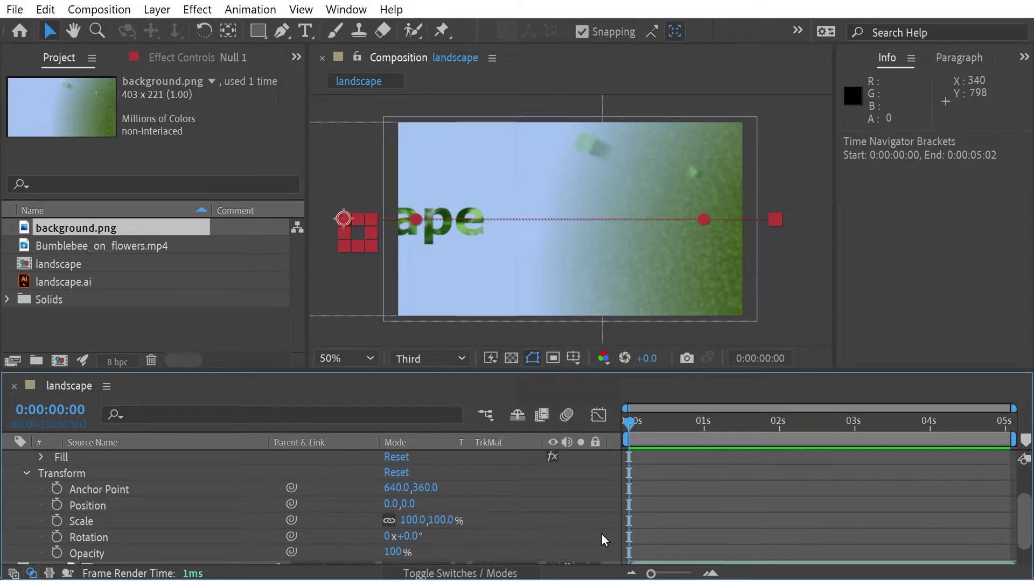
{"action": "left_click", "coordinate": [79, 538]}
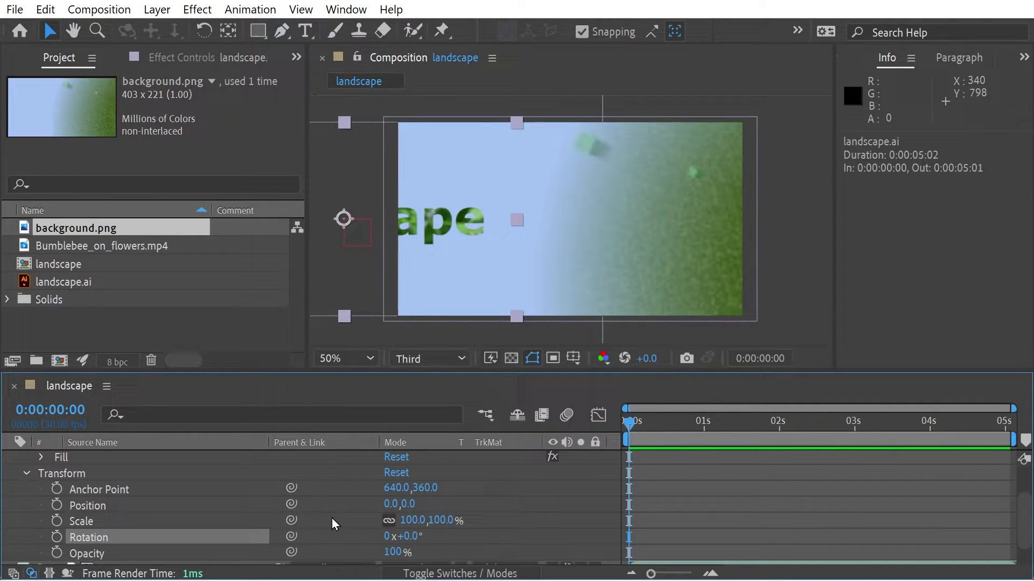
Keyframe the text's Rotation at 0s and set it to 1x+0.0° at 0:00:04:14
{"action": "left_click", "coordinate": [57, 537]}
{"action": "left_click_drag", "start_coordinate": [703, 421], "coordinate": [965, 422]}
{"action": "left_click", "coordinate": [379, 535]}
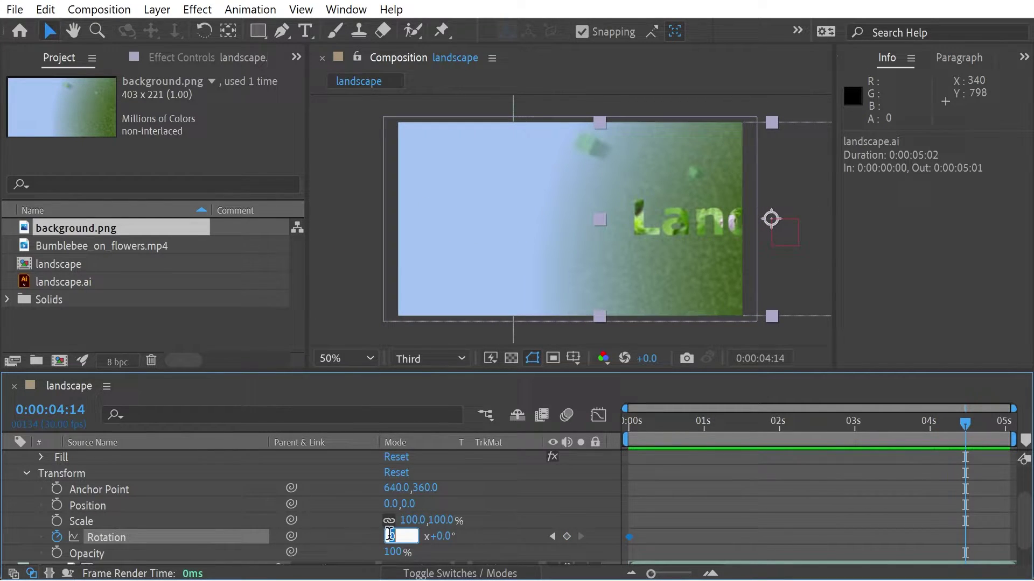
{"action": "type", "text": "1"}
{"action": "key", "text": "Return"}
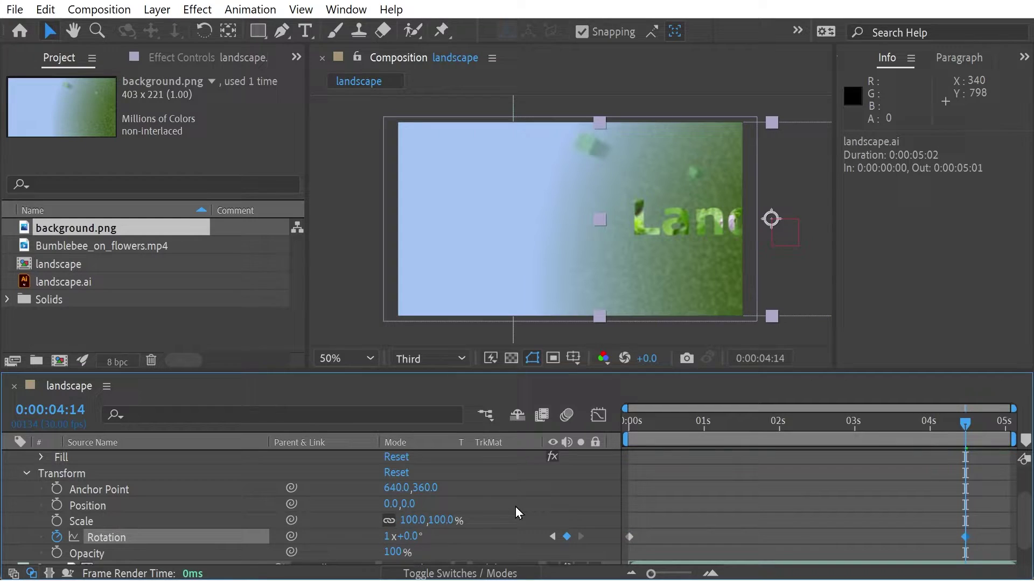
Scrub and play back the spinning text, then hide the layer properties
{"action": "left_click_drag", "start_coordinate": [965, 427], "coordinate": [597, 428]}
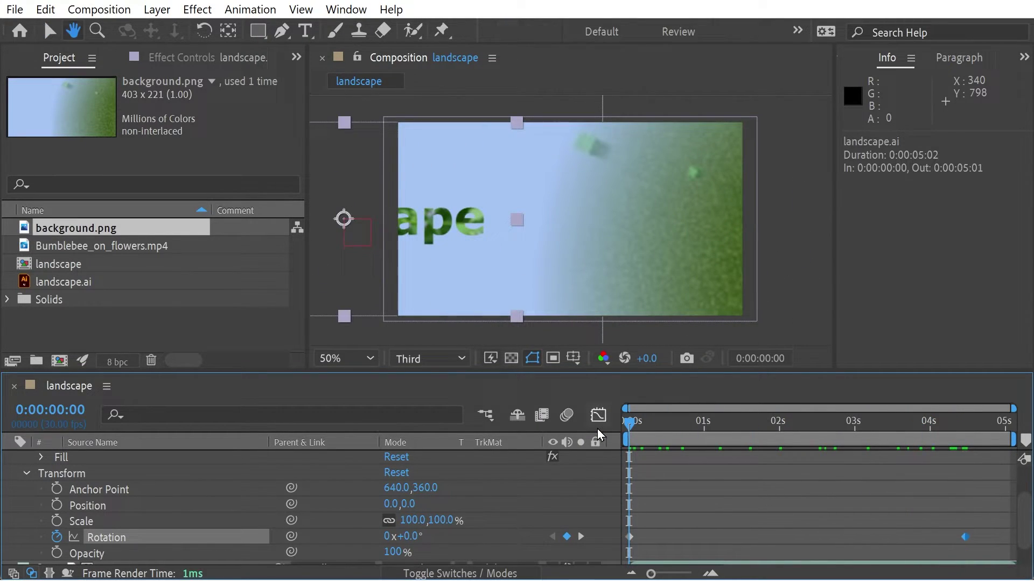
{"action": "key", "text": "space"}
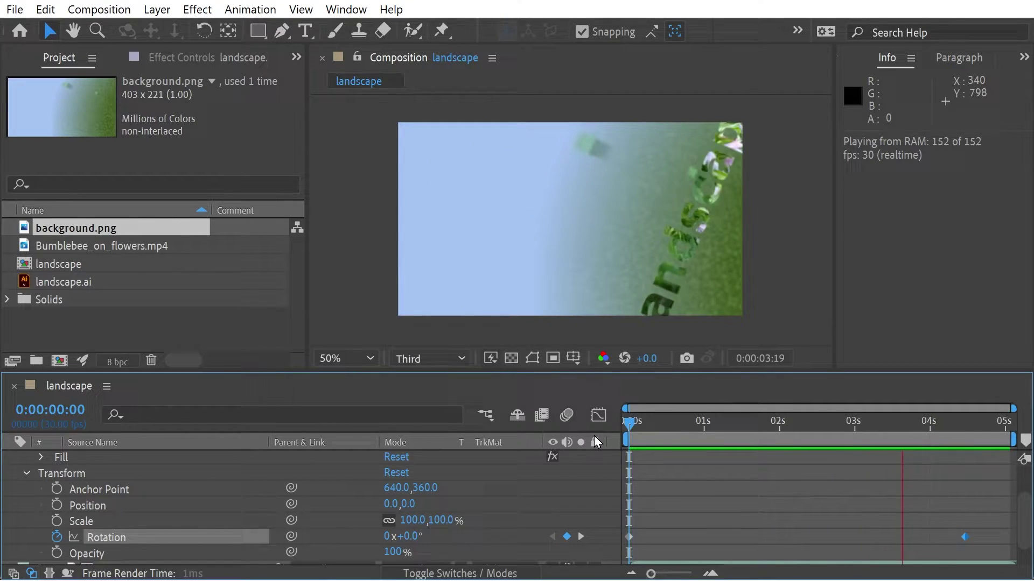
{"action": "key", "text": "space"}
{"action": "key", "text": "u"}
{"action": "left_click", "coordinate": [173, 493]}
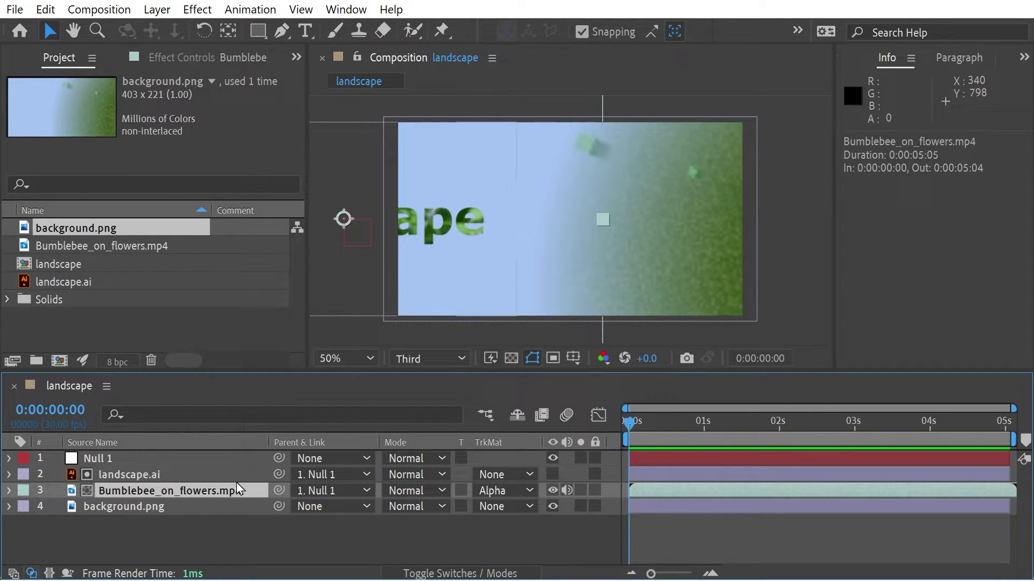
Add a Bevel and Emboss layer style to the bee clip, trying sizes 51 then about 21
{"action": "left_click", "coordinate": [153, 11]}
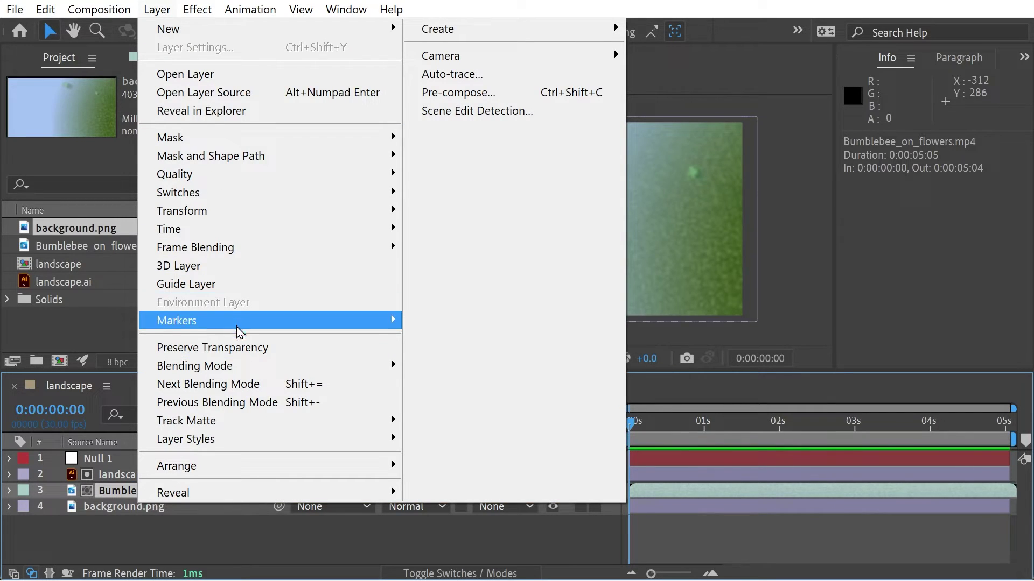
{"action": "mouse_move", "coordinate": [243, 441]}
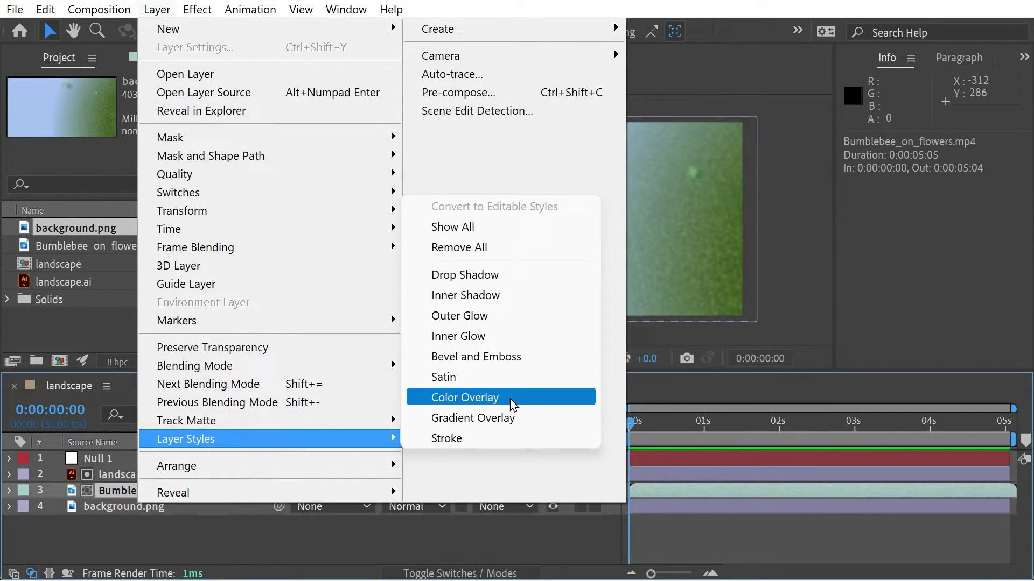
{"action": "left_click", "coordinate": [491, 357]}
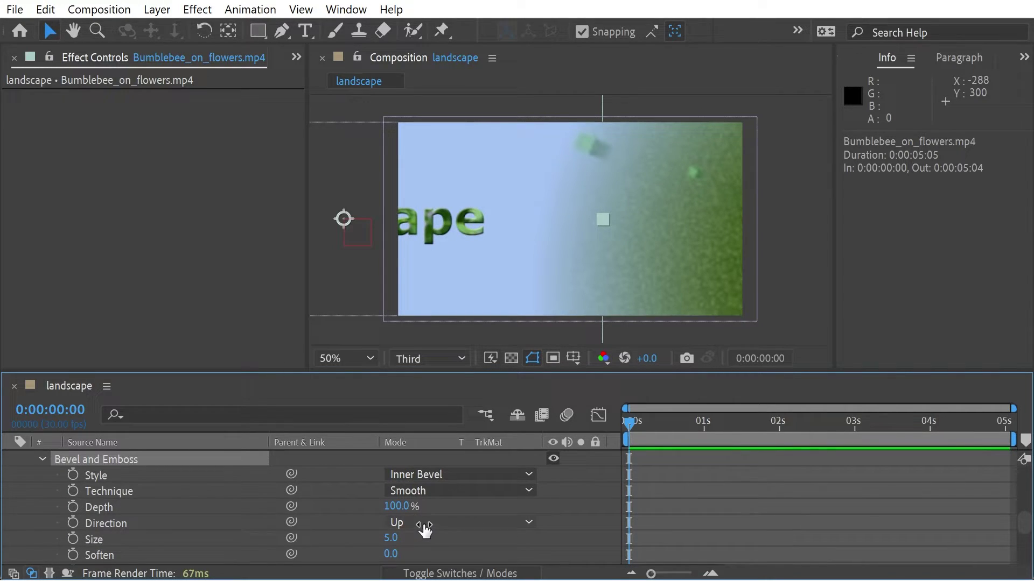
{"action": "left_click", "coordinate": [391, 537]}
{"action": "type", "text": "51"}
{"action": "key", "text": "Return"}
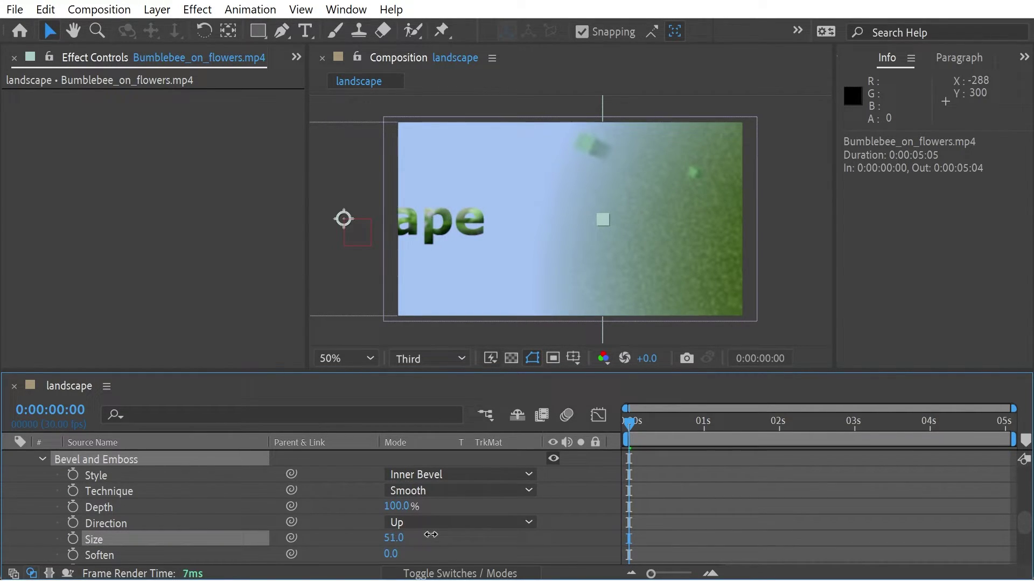
{"action": "left_click_drag", "start_coordinate": [431, 535], "coordinate": [614, 499]}
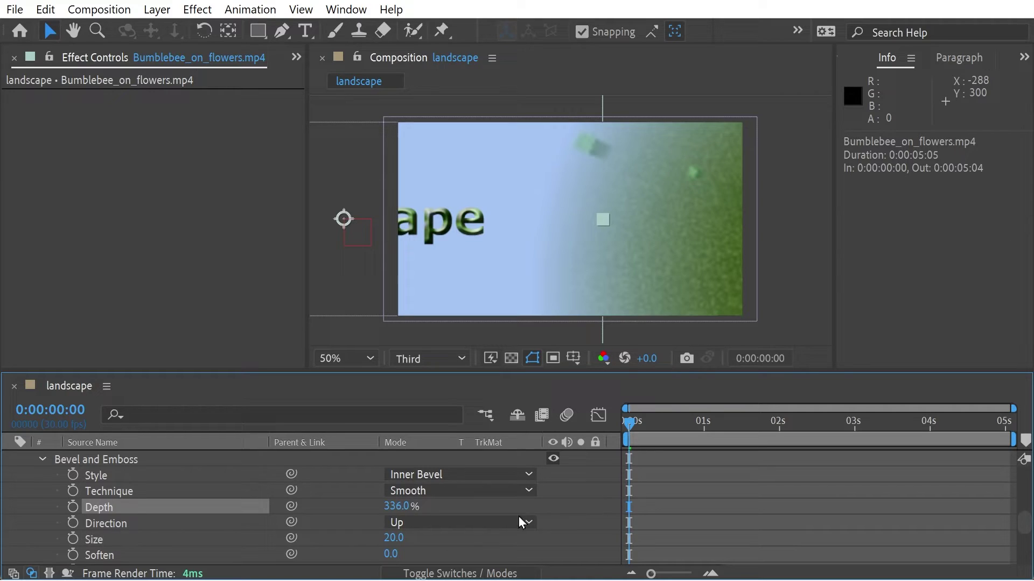
Switch the bevel to Pillow Emboss and raise Depth to 454% and Size to 110
{"action": "left_click", "coordinate": [463, 477]}
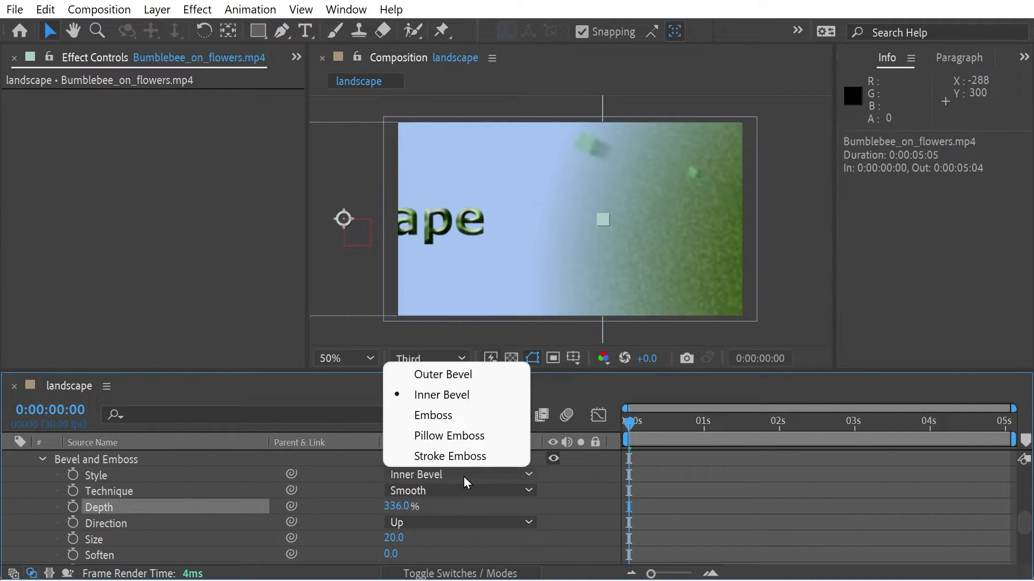
{"action": "left_click", "coordinate": [461, 439]}
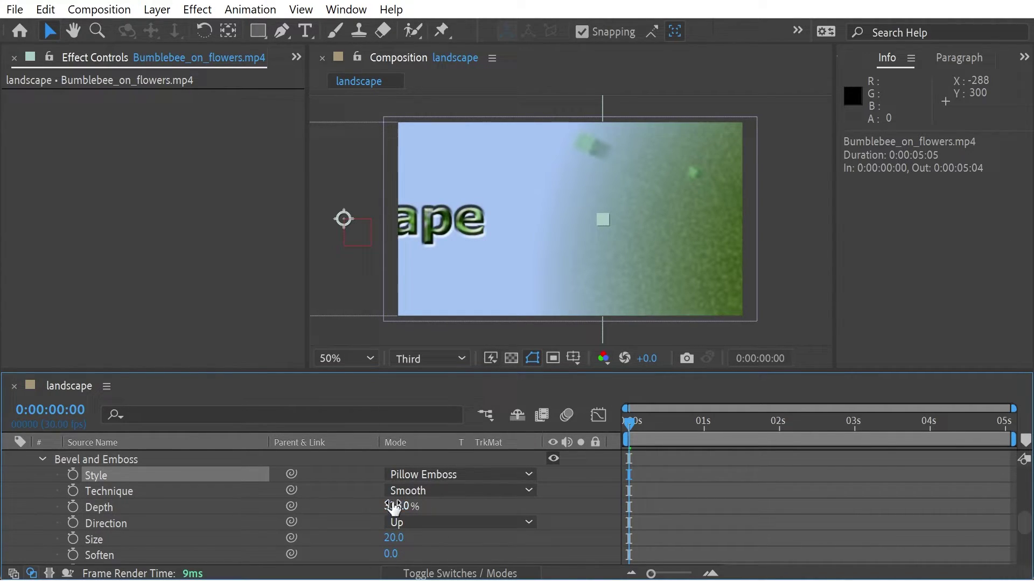
{"action": "left_click_drag", "start_coordinate": [397, 506], "coordinate": [508, 512]}
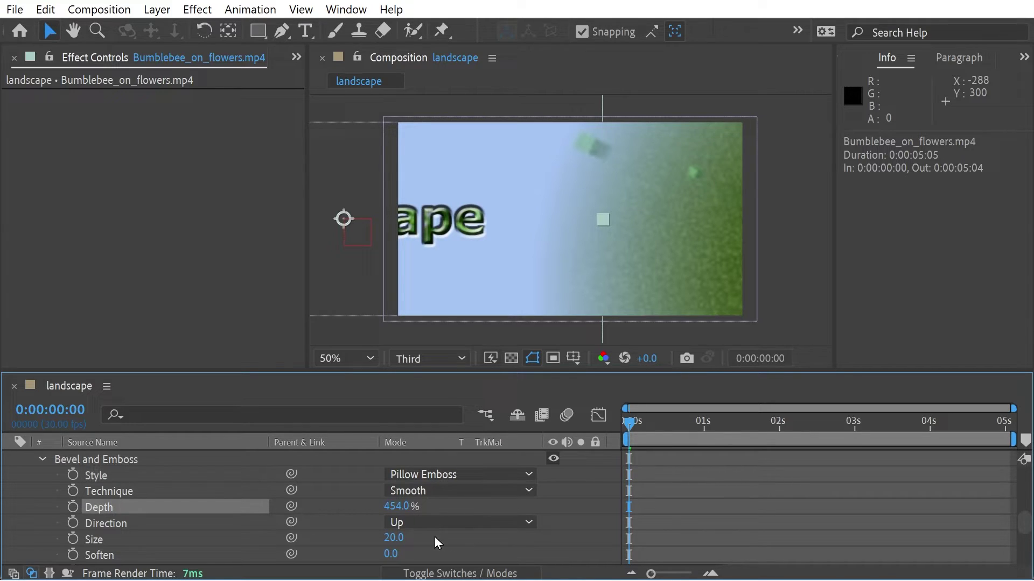
{"action": "left_click_drag", "start_coordinate": [393, 538], "coordinate": [482, 543]}
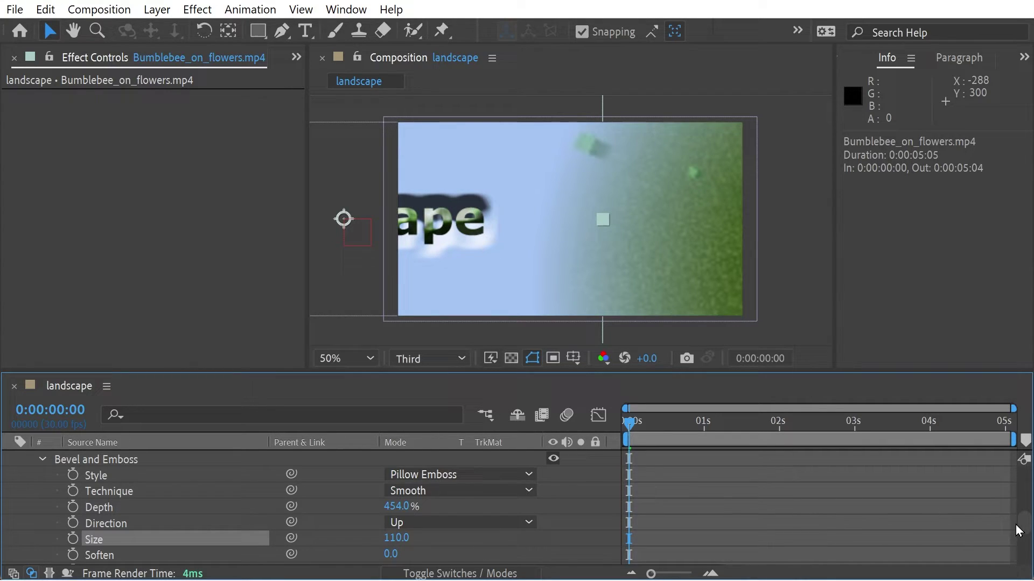
{"action": "mouse_move", "coordinate": [1019, 531]}
{"action": "left_mouse_down"}
{"action": "mouse_move", "coordinate": [1021, 552]}
{"action": "mouse_move", "coordinate": [1022, 534]}
{"action": "left_mouse_up"}
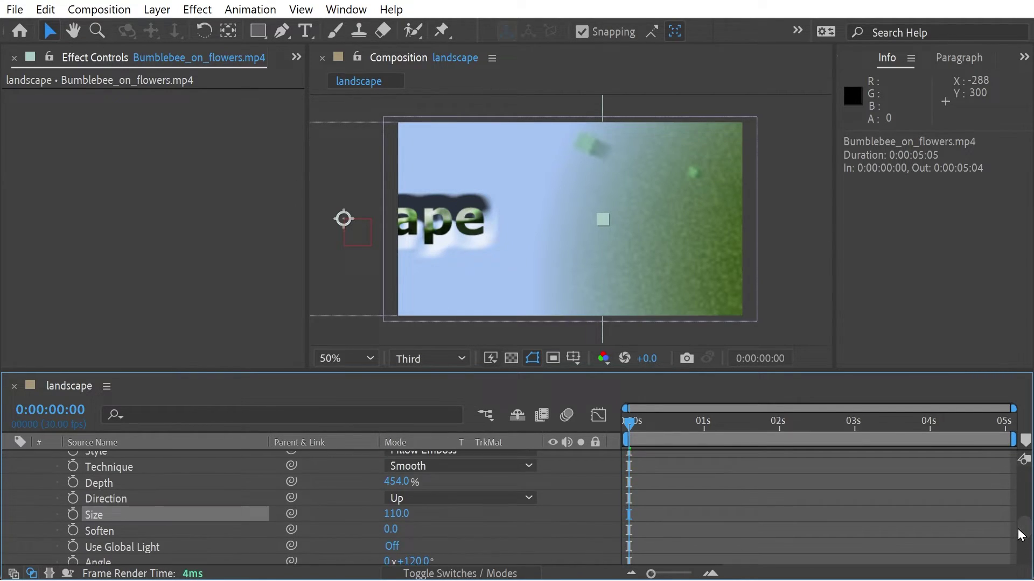
Preview the animation from the first frame to check the emboss
{"action": "left_click", "coordinate": [661, 421]}
{"action": "key", "text": "Home"}
{"action": "key", "text": "space"}
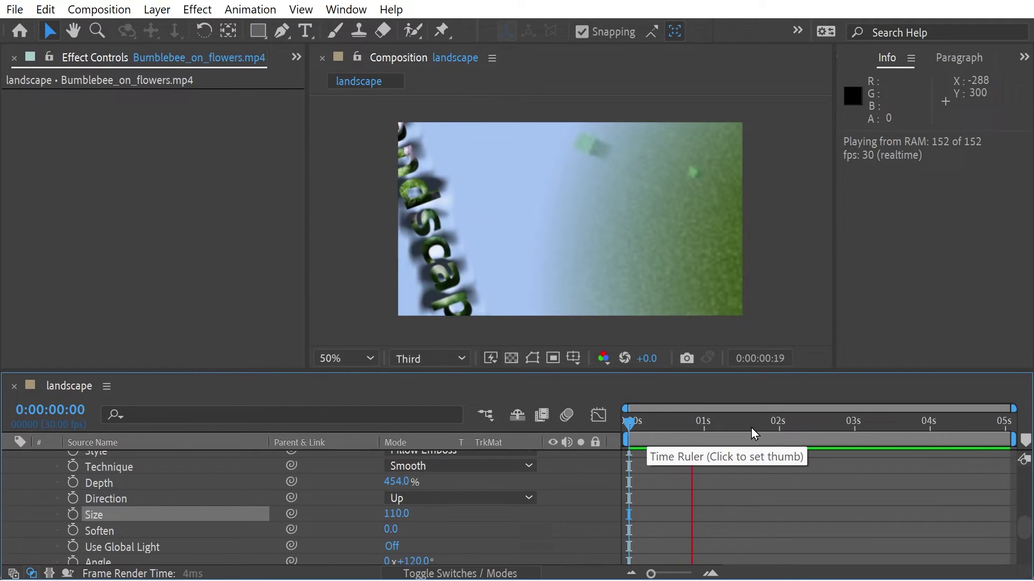
{"action": "left_click", "coordinate": [733, 426]}
{"action": "left_click_drag", "start_coordinate": [732, 431], "coordinate": [628, 426]}
Return to frame 0, clear the layer selection, and show the timeline's New layer submenu
{"action": "left_click", "coordinate": [8, 490]}
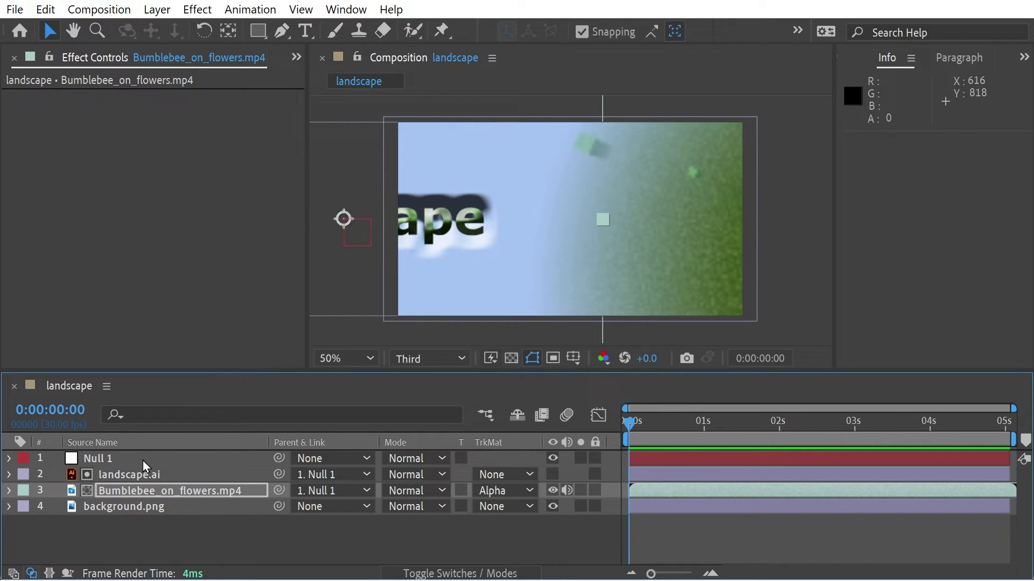
{"action": "left_click", "coordinate": [131, 530]}
{"action": "right_click", "coordinate": [130, 529]}
{"action": "left_click", "coordinate": [108, 518]}
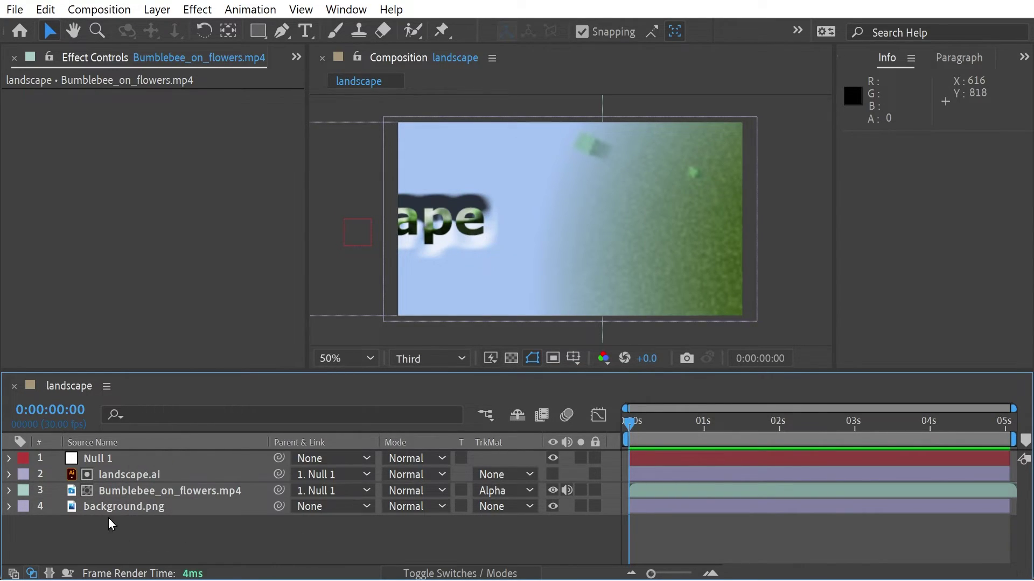
{"action": "right_click", "coordinate": [128, 507]}
{"action": "left_click", "coordinate": [90, 530]}
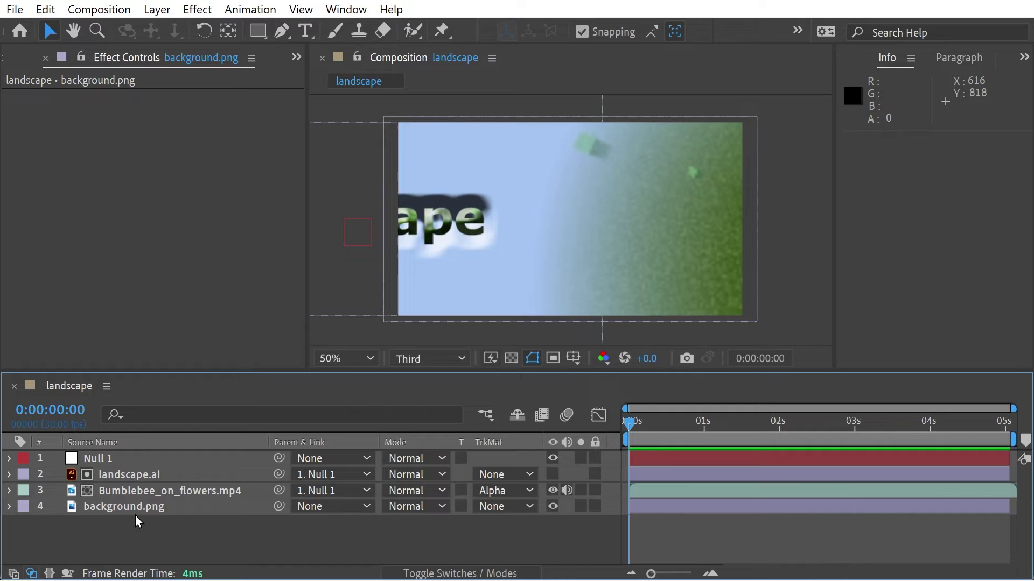
{"action": "left_click", "coordinate": [135, 512]}
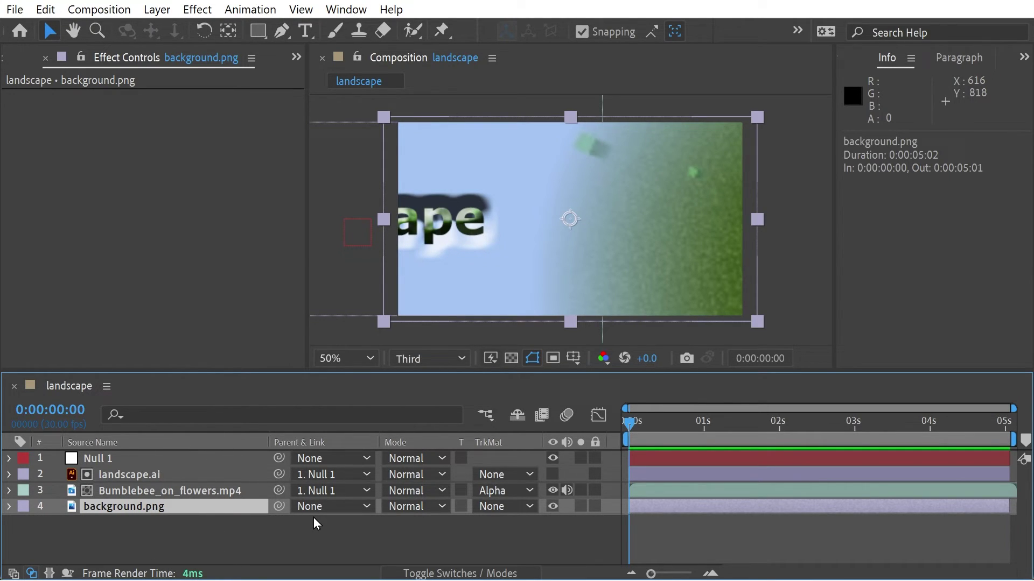
{"action": "left_click", "coordinate": [190, 526]}
{"action": "right_click", "coordinate": [189, 526]}
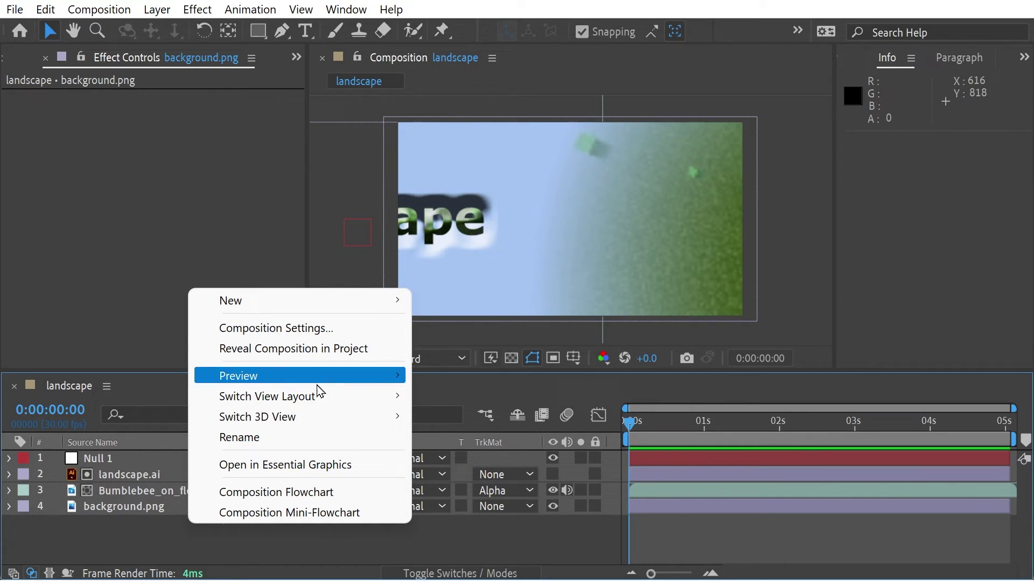
{"action": "mouse_move", "coordinate": [348, 301]}
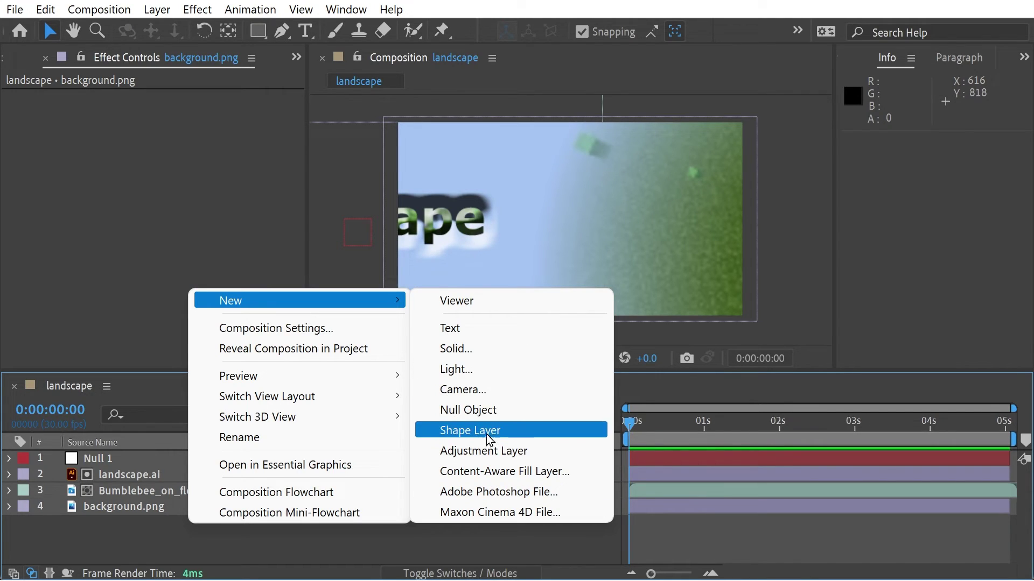
Add an adjustment layer and apply Bevel Alpha to it via an Effects & Presets search for 'bev'
{"action": "left_click", "coordinate": [476, 452]}
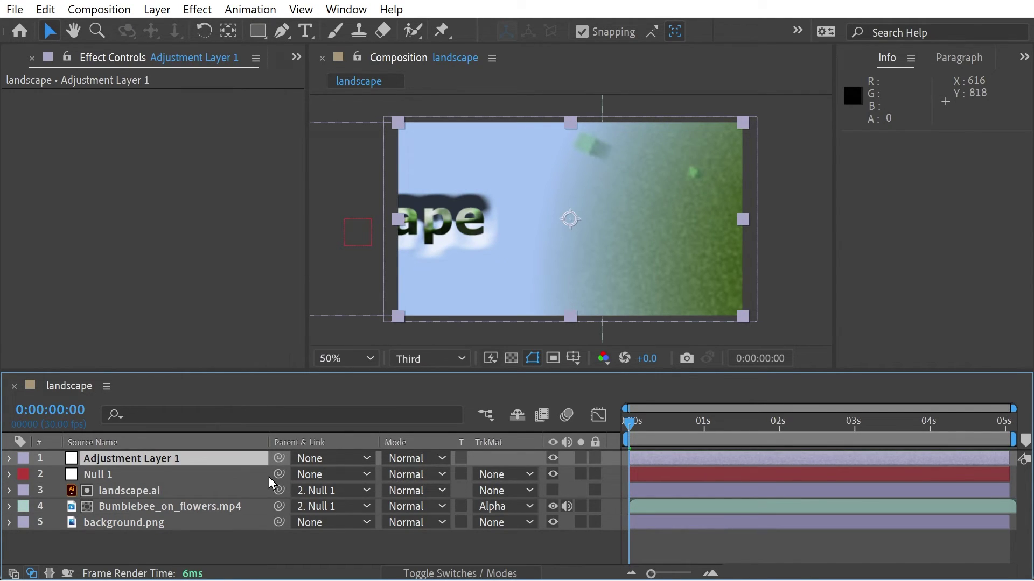
{"action": "left_click", "coordinate": [299, 58]}
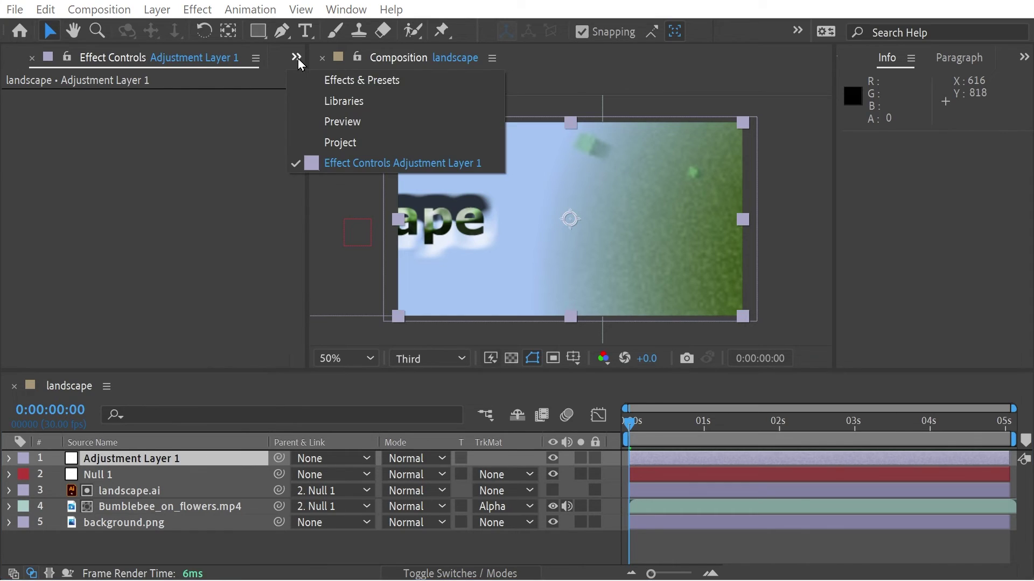
{"action": "left_click", "coordinate": [325, 81]}
{"action": "left_click", "coordinate": [110, 82]}
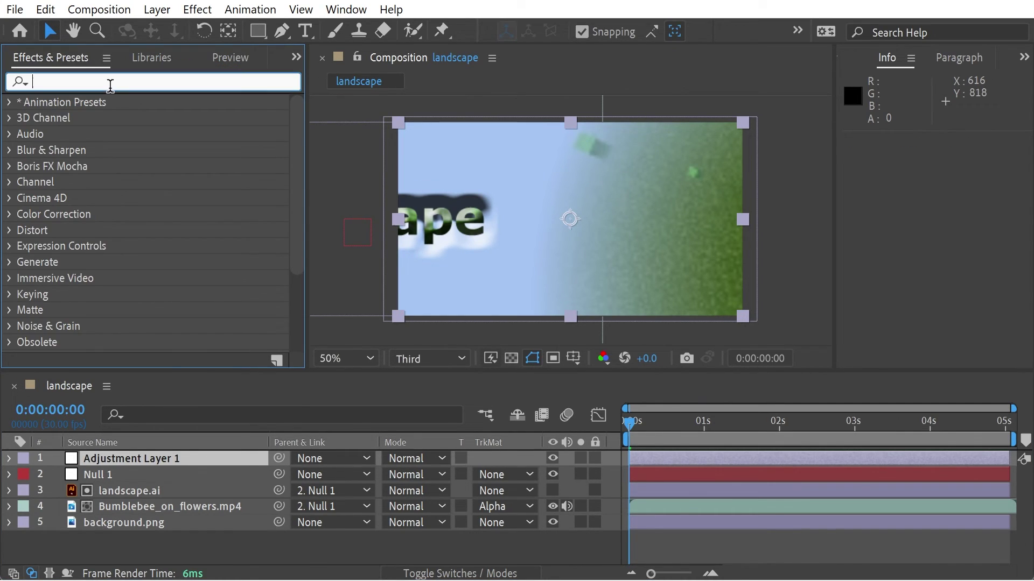
{"action": "type", "text": "bevel"}
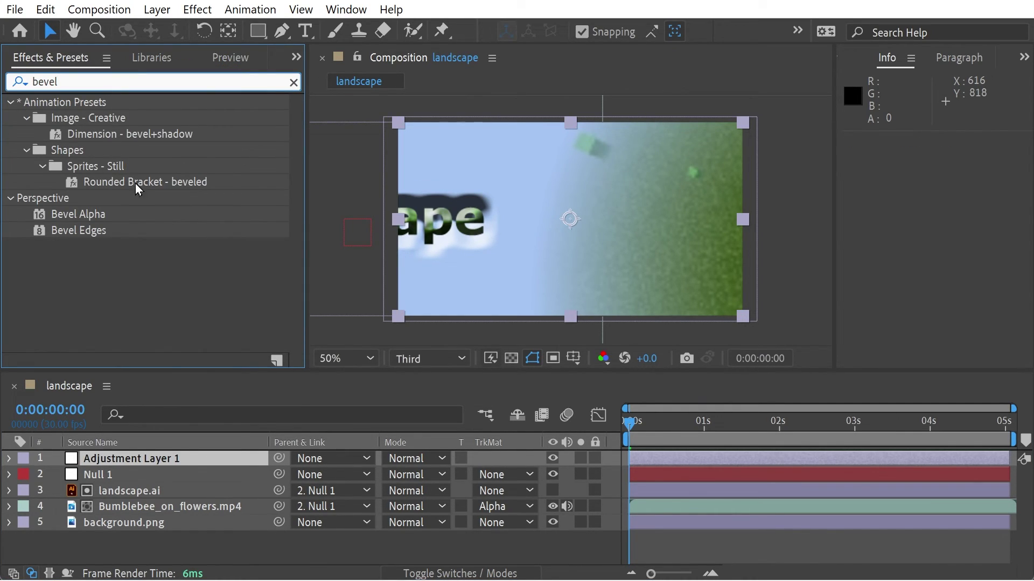
{"action": "left_click_drag", "start_coordinate": [97, 216], "coordinate": [154, 463]}
Set Bevel Alpha's light angle to -8° and edge thickness to 160.40, then check the end frame
{"action": "left_click", "coordinate": [190, 130]}
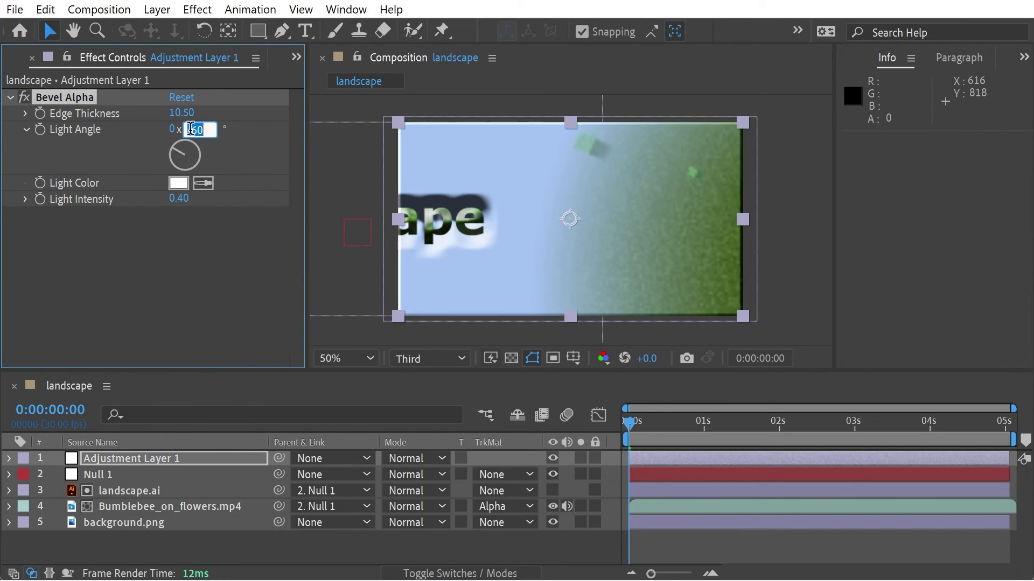
{"action": "left_click_drag", "start_coordinate": [181, 113], "coordinate": [337, 111]}
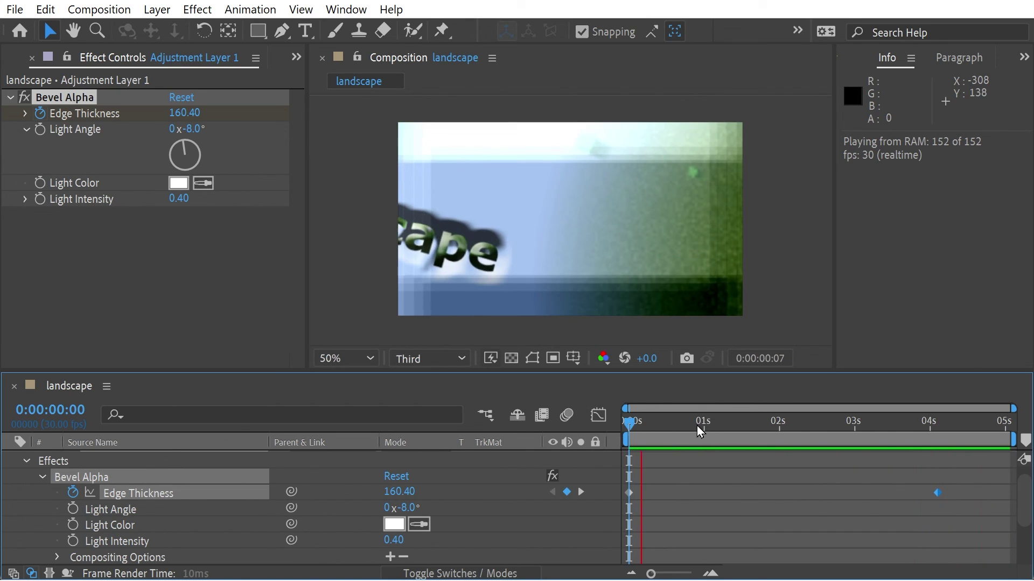
{"action": "left_click", "coordinate": [746, 422]}
{"action": "left_click_drag", "start_coordinate": [785, 414], "coordinate": [1011, 425]}
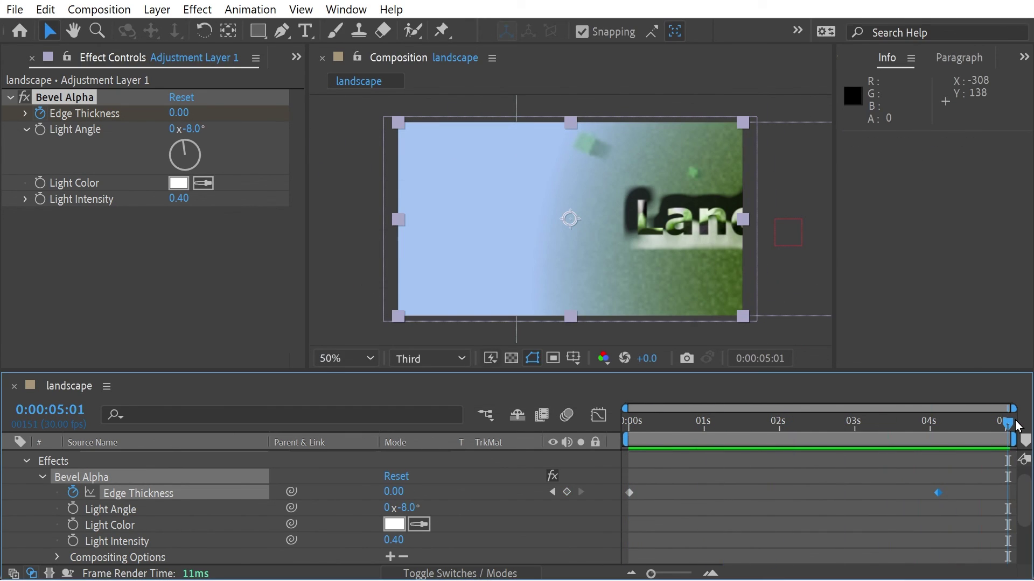